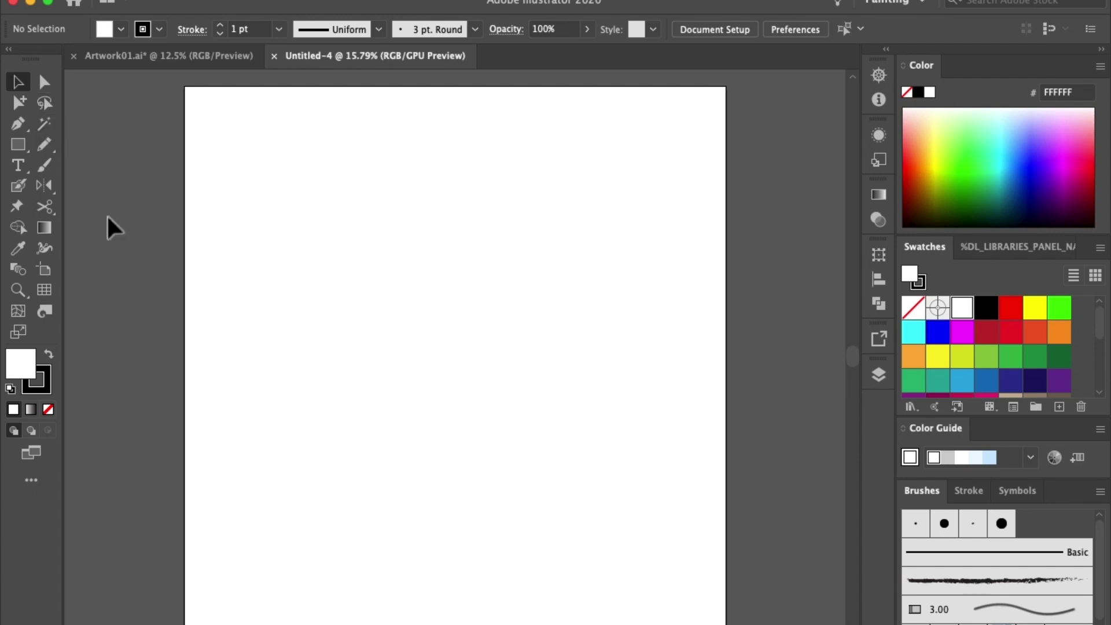
# Step: Switch from the Rectangle Tool to the Star Tool via the toolbar flyout
pyautogui.moveTo(18, 144)
pyautogui.mouseDown()
pyautogui.moveTo(79, 209)
pyautogui.moveTo(145, 207)
pyautogui.mouseUp()
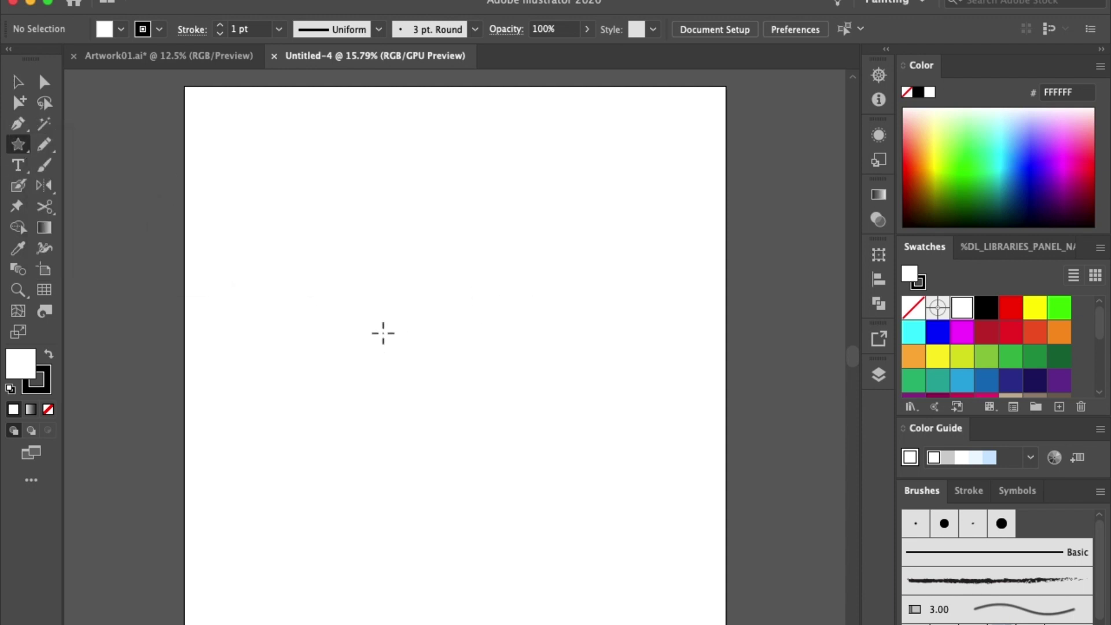
pyautogui.click(275, 174)
pyautogui.write('18')
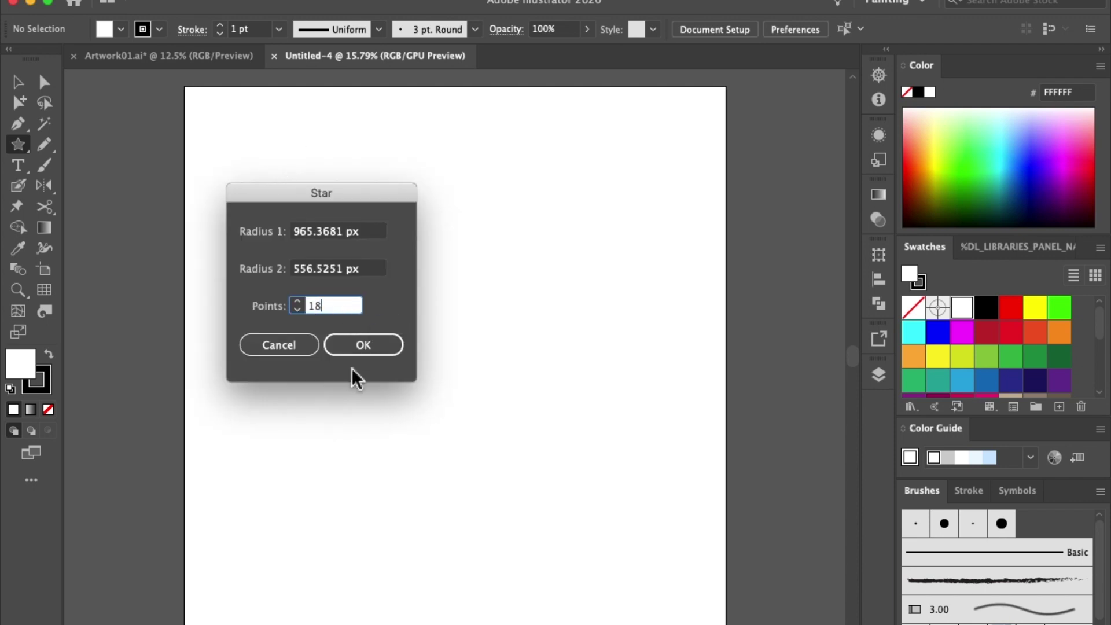
pyautogui.doubleClick(318, 306)
pyautogui.moveTo(320, 193); pyautogui.dragTo(351, 243)
pyautogui.click(380, 402)
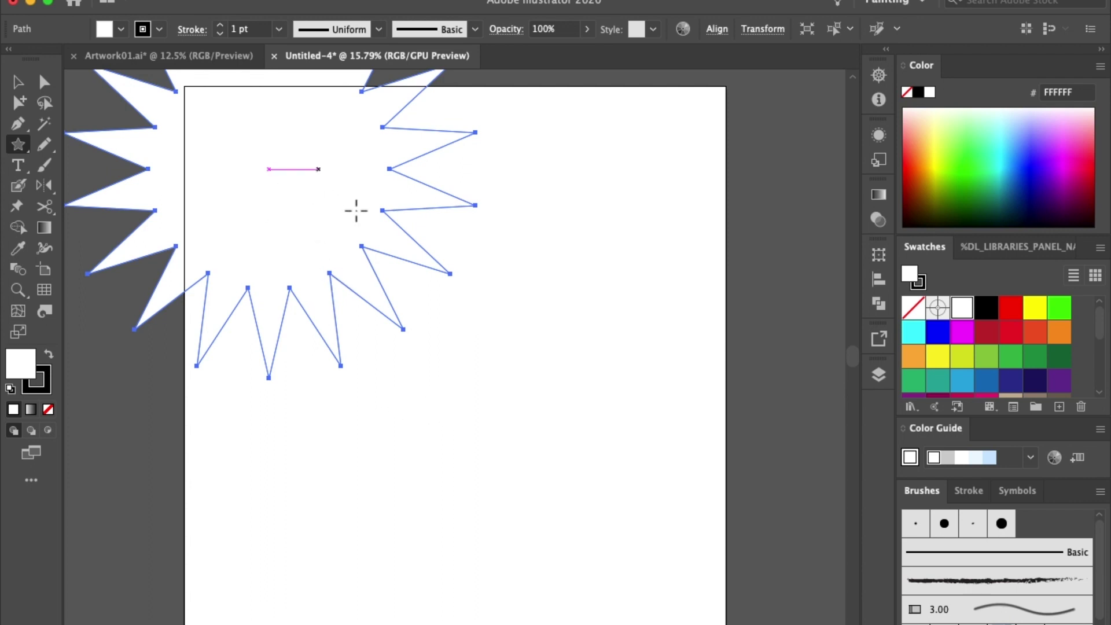
pyautogui.press('Delete')
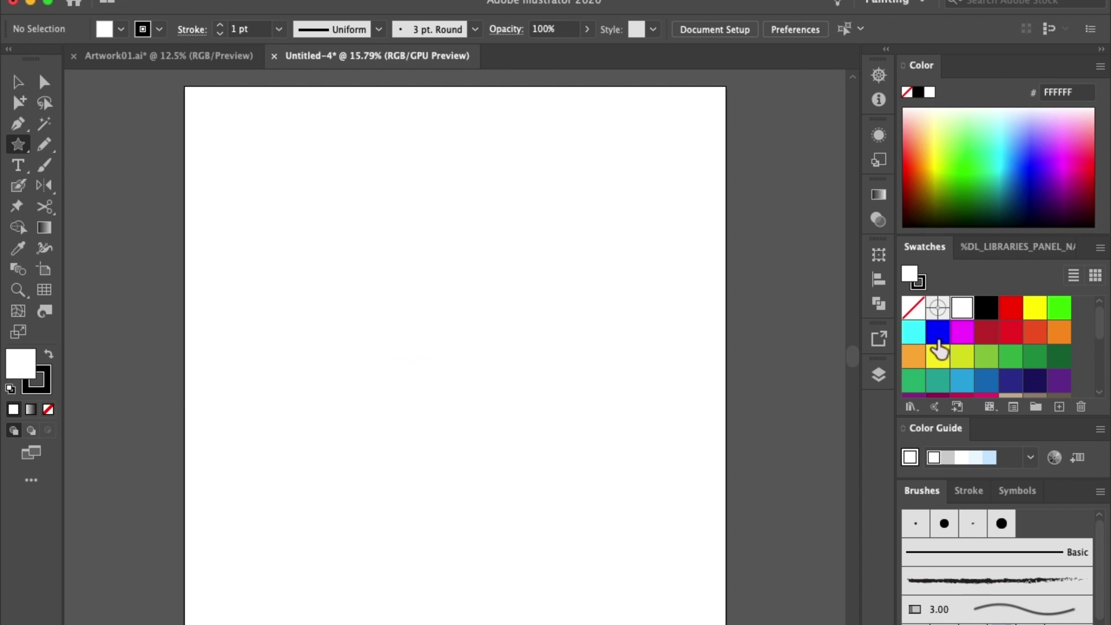
# Step: Set the fill colour to the dark red swatch
pyautogui.click(987, 338)
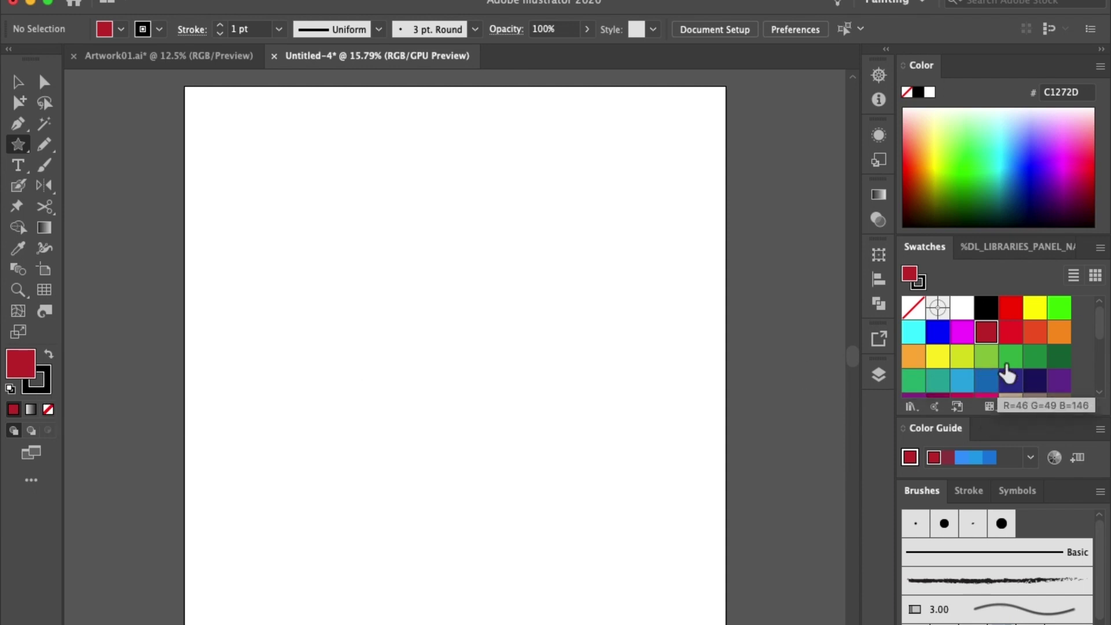
pyautogui.click(990, 312)
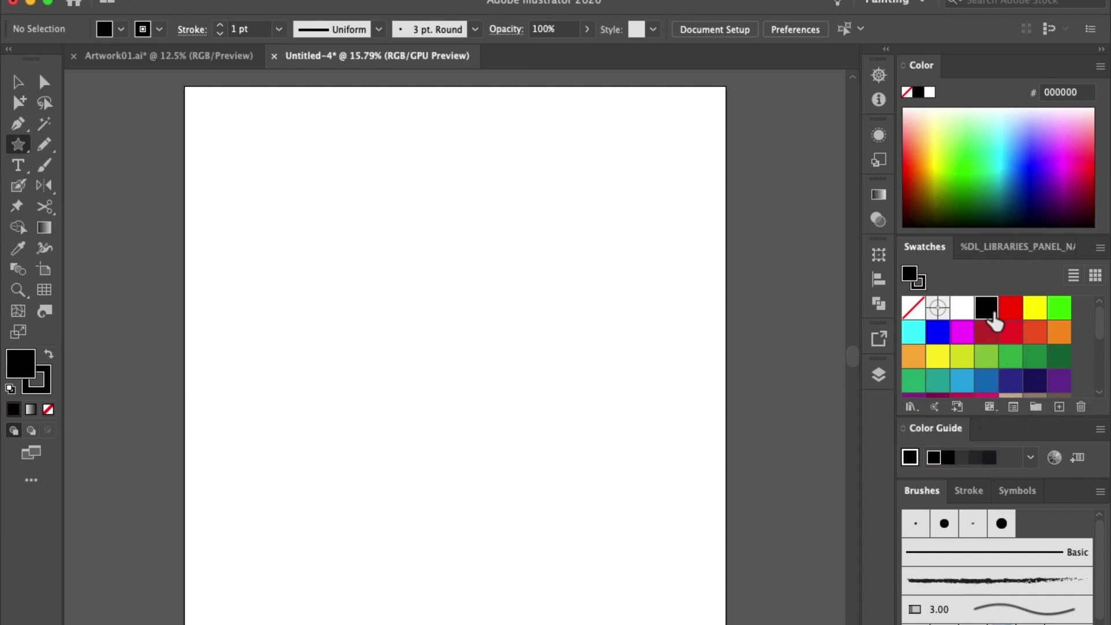
pyautogui.click(994, 339)
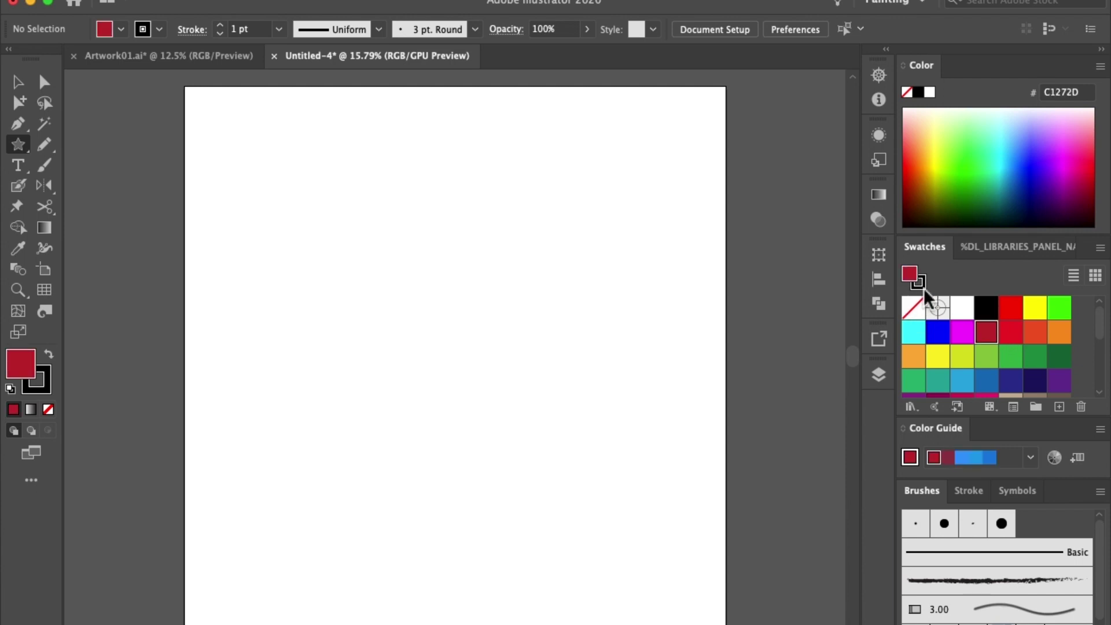
# Step: Make the black outline active and set its stroke weight to 10 pt
pyautogui.click(912, 274)
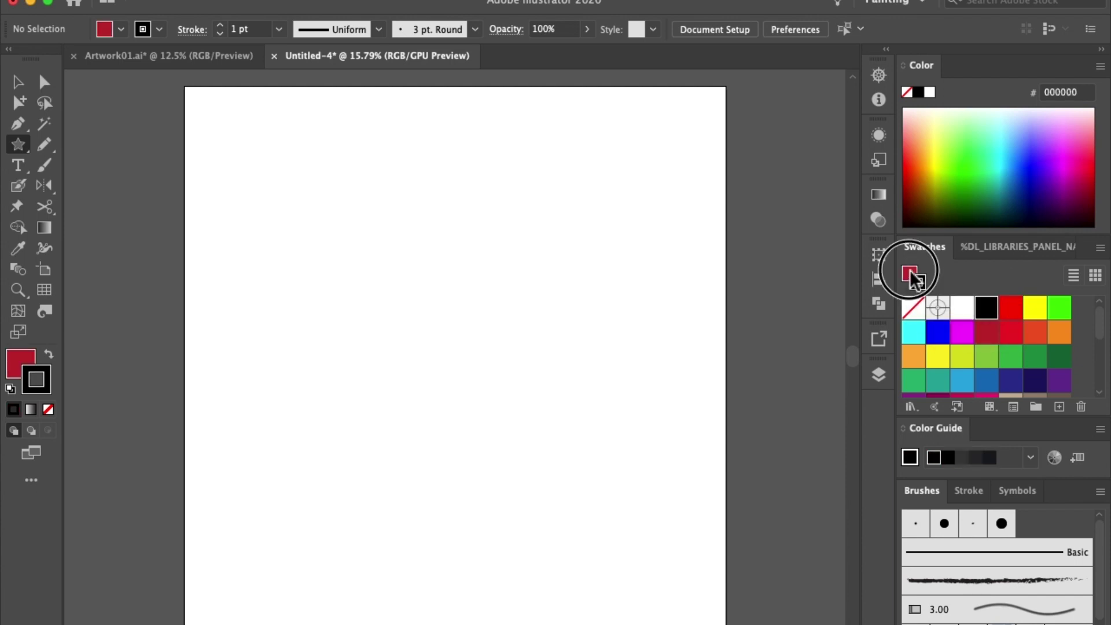
pyautogui.click(224, 27)
pyautogui.click(224, 27)
pyautogui.click(224, 27)
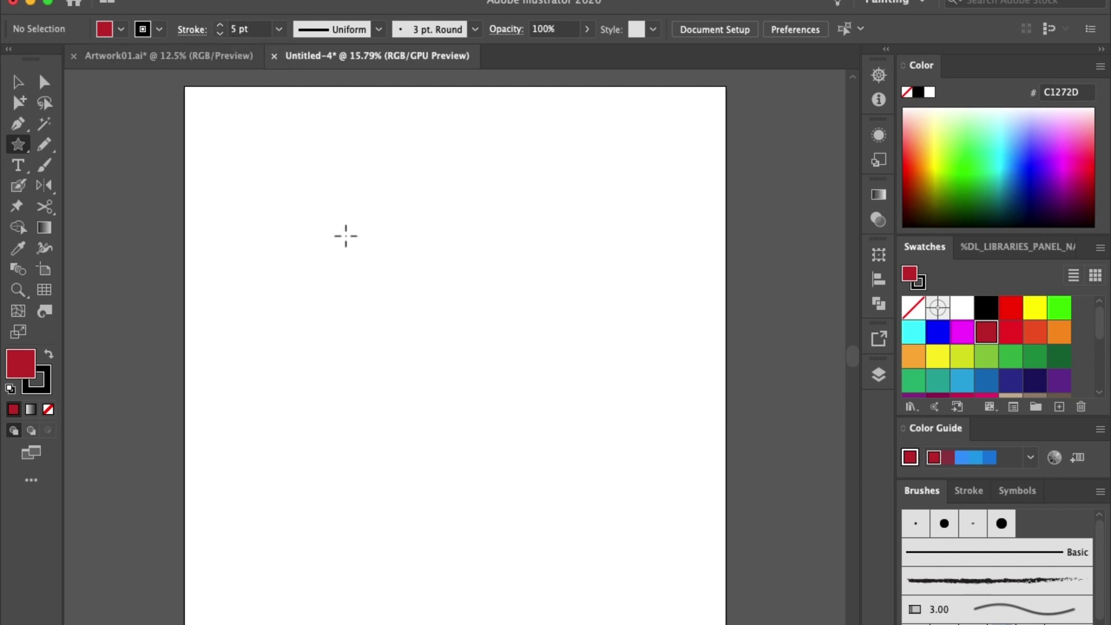
pyautogui.click(280, 28)
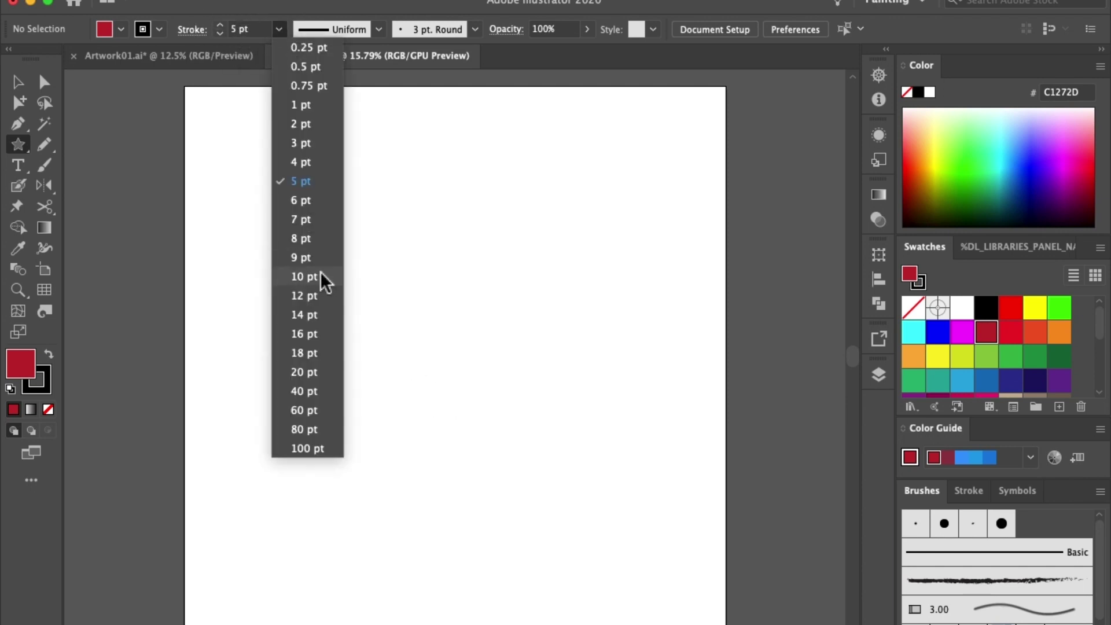
pyautogui.click(304, 277)
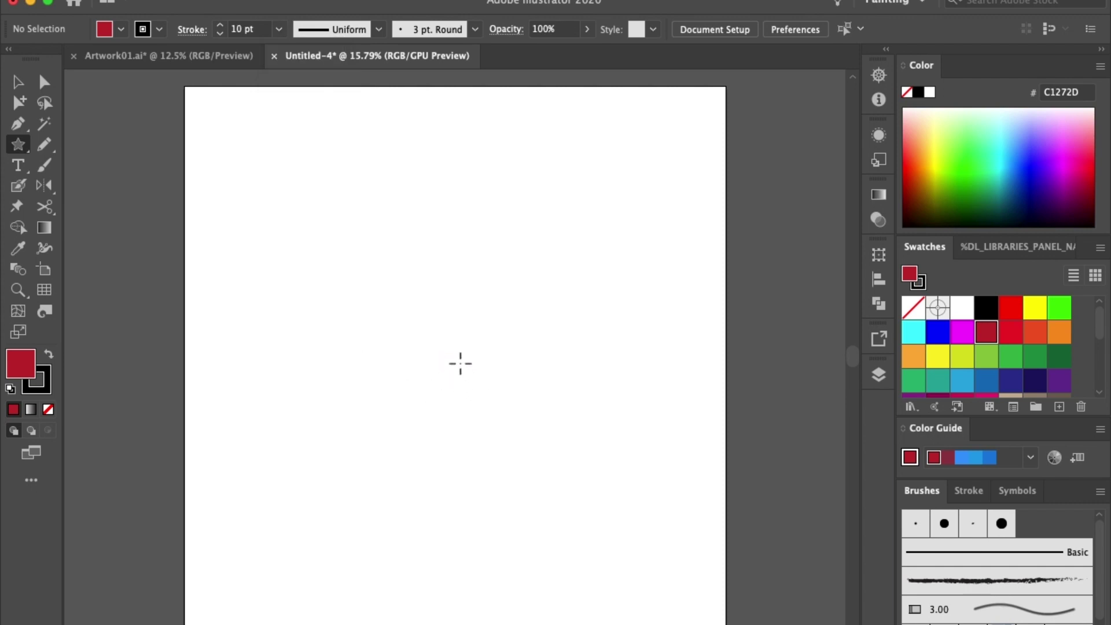
pyautogui.moveTo(443, 343); pyautogui.dragTo(533, 410)
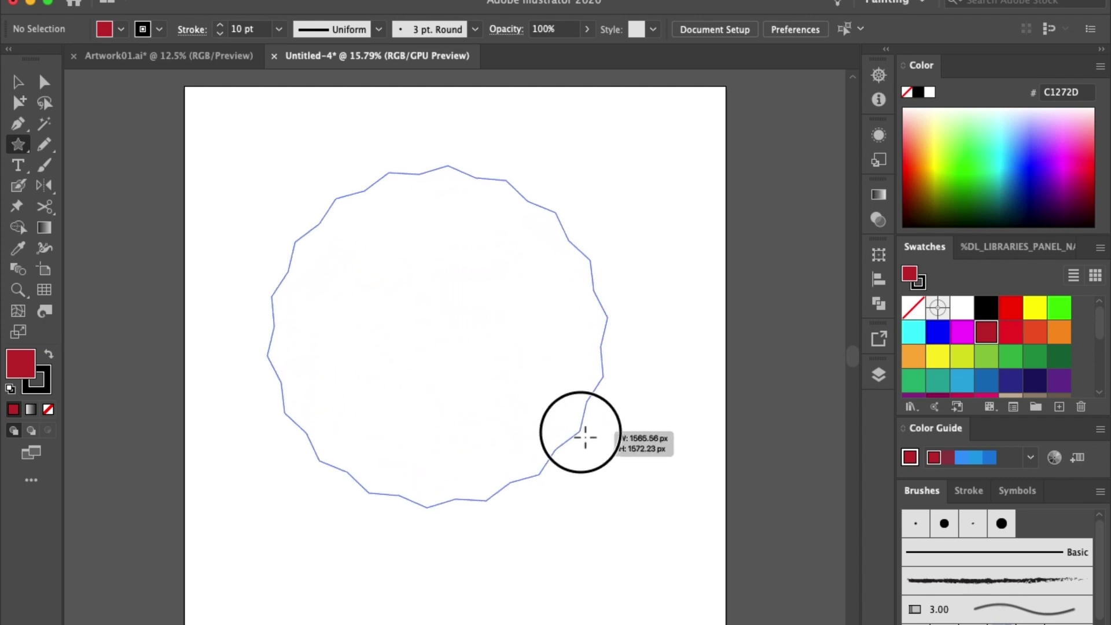
pyautogui.moveTo(532, 410); pyautogui.dragTo(575, 437)
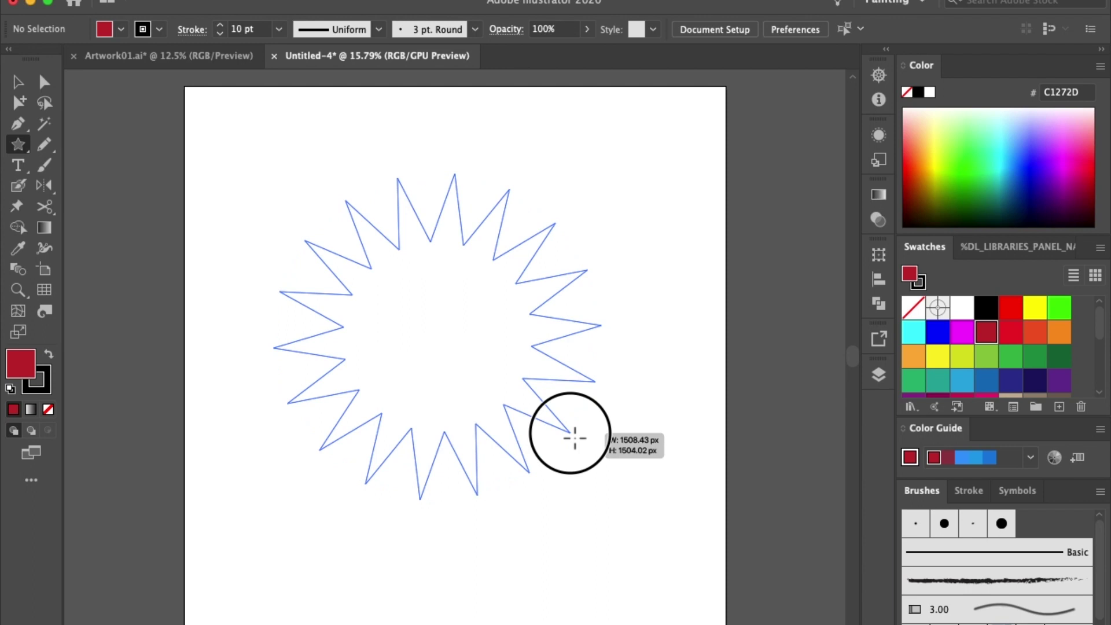
pyautogui.moveTo(575, 438)
pyautogui.mouseDown()
pyautogui.moveTo(597, 447)
pyautogui.moveTo(592, 437)
pyautogui.mouseUp()
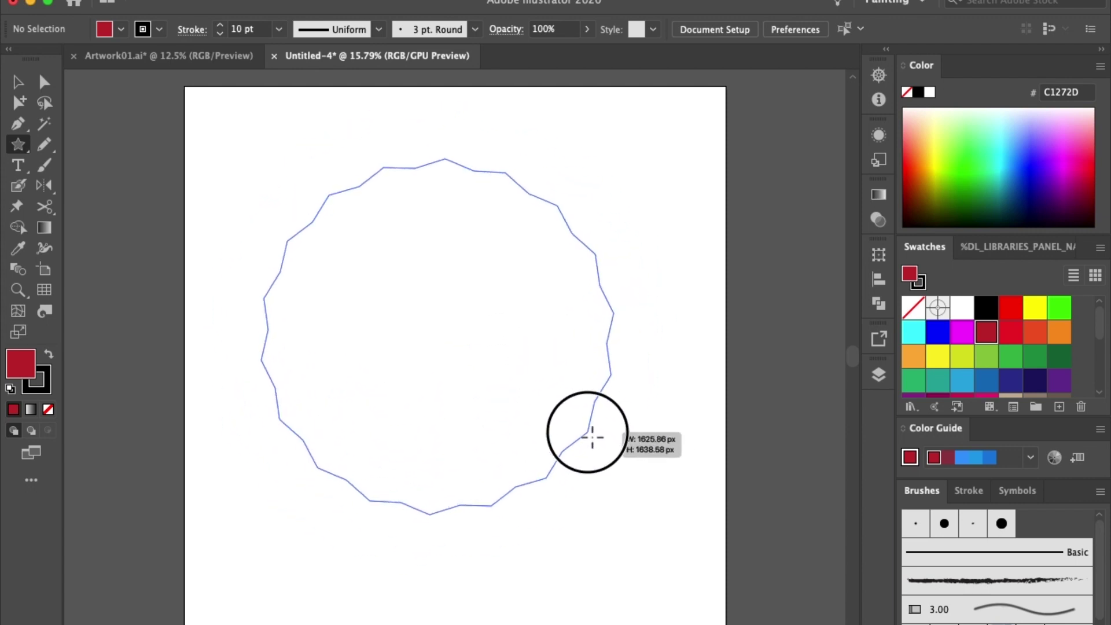
pyautogui.moveTo(591, 438)
pyautogui.mouseDown()
pyautogui.moveTo(580, 416)
pyautogui.moveTo(679, 453)
pyautogui.moveTo(609, 419)
pyautogui.moveTo(665, 441)
pyautogui.moveTo(675, 466)
pyautogui.moveTo(619, 503)
pyautogui.moveTo(603, 472)
pyautogui.moveTo(614, 492)
pyautogui.mouseUp()
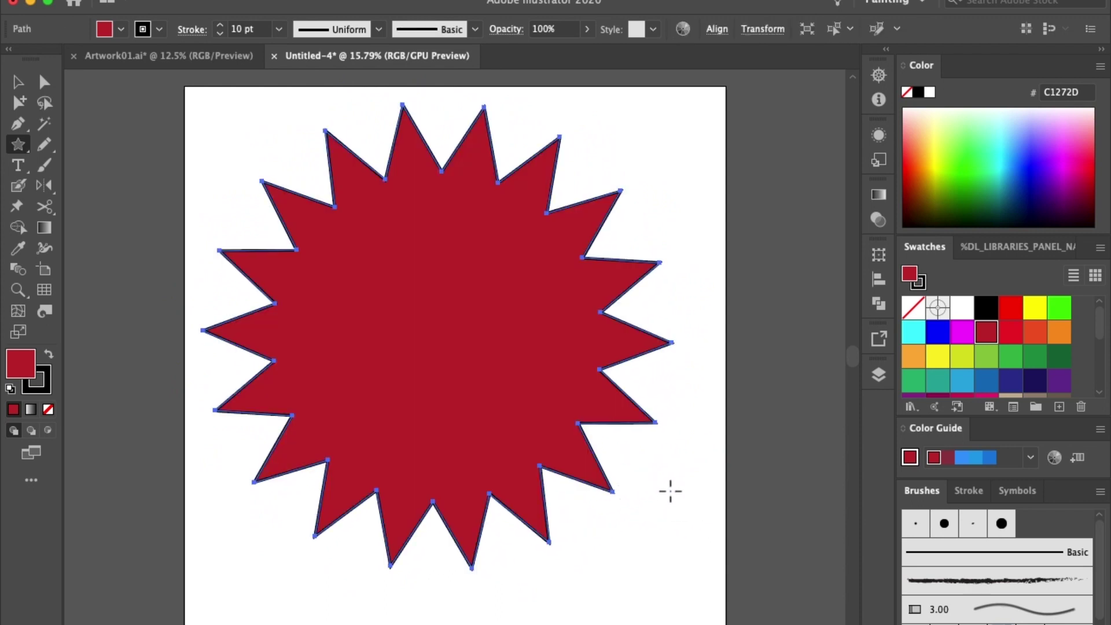
pyautogui.click(17, 81)
pyautogui.click(168, 139)
pyautogui.click(503, 322)
pyautogui.press('Delete')
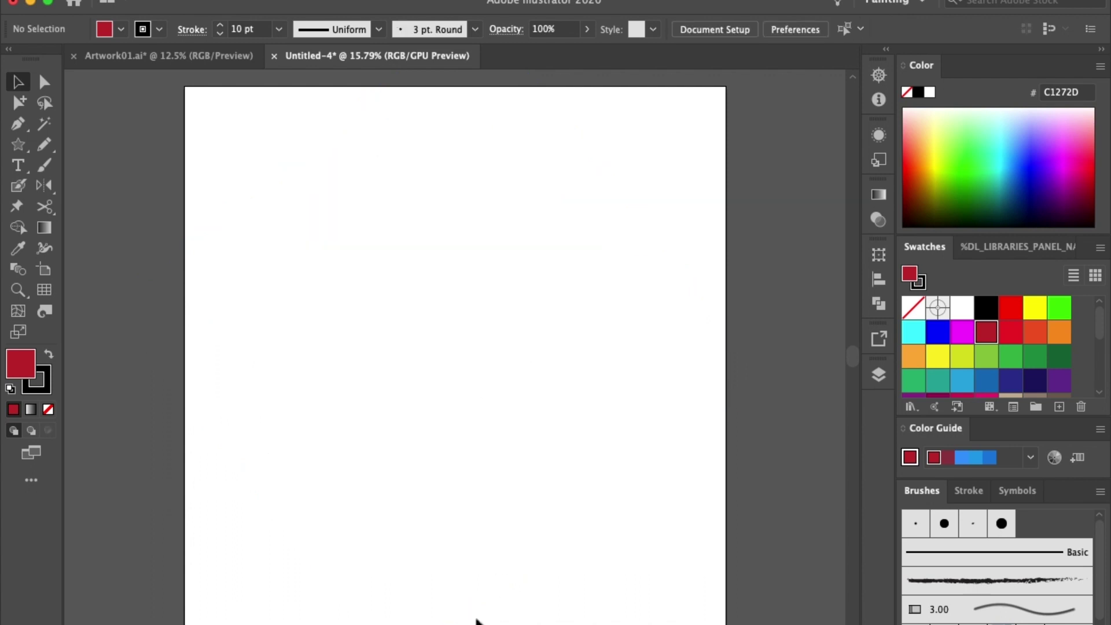
# Step: Drag out a large 18-point dark red star from the artboard centre
pyautogui.click(19, 146)
pyautogui.moveTo(443, 363); pyautogui.dragTo(517, 405)
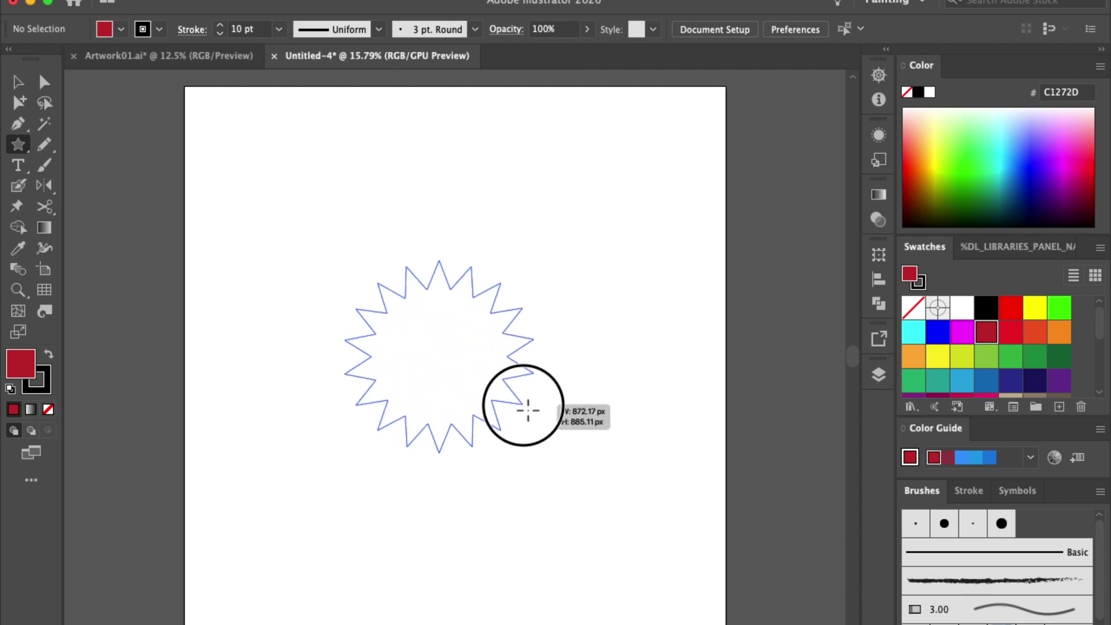
pyautogui.moveTo(516, 406)
pyautogui.mouseDown()
pyautogui.moveTo(540, 419)
pyautogui.moveTo(473, 362)
pyautogui.moveTo(605, 466)
pyautogui.moveTo(548, 424)
pyautogui.moveTo(586, 463)
pyautogui.moveTo(573, 453)
pyautogui.moveTo(526, 404)
pyautogui.moveTo(573, 436)
pyautogui.moveTo(611, 486)
pyautogui.moveTo(533, 442)
pyautogui.moveTo(518, 405)
pyautogui.moveTo(585, 447)
pyautogui.moveTo(536, 521)
pyautogui.moveTo(459, 457)
pyautogui.moveTo(664, 459)
pyautogui.moveTo(557, 448)
pyautogui.moveTo(525, 384)
pyautogui.moveTo(565, 362)
pyautogui.moveTo(590, 448)
pyautogui.moveTo(494, 519)
pyautogui.moveTo(518, 521)
pyautogui.moveTo(553, 491)
pyautogui.moveTo(560, 407)
pyautogui.moveTo(520, 396)
pyautogui.moveTo(564, 452)
pyautogui.moveTo(551, 479)
pyautogui.moveTo(540, 471)
pyautogui.moveTo(560, 476)
pyautogui.moveTo(606, 442)
pyautogui.moveTo(606, 525)
pyautogui.moveTo(575, 503)
pyautogui.moveTo(595, 513)
pyautogui.moveTo(603, 471)
pyautogui.moveTo(564, 460)
pyautogui.moveTo(596, 503)
pyautogui.moveTo(550, 486)
pyautogui.moveTo(523, 446)
pyautogui.moveTo(564, 511)
pyautogui.mouseUp()
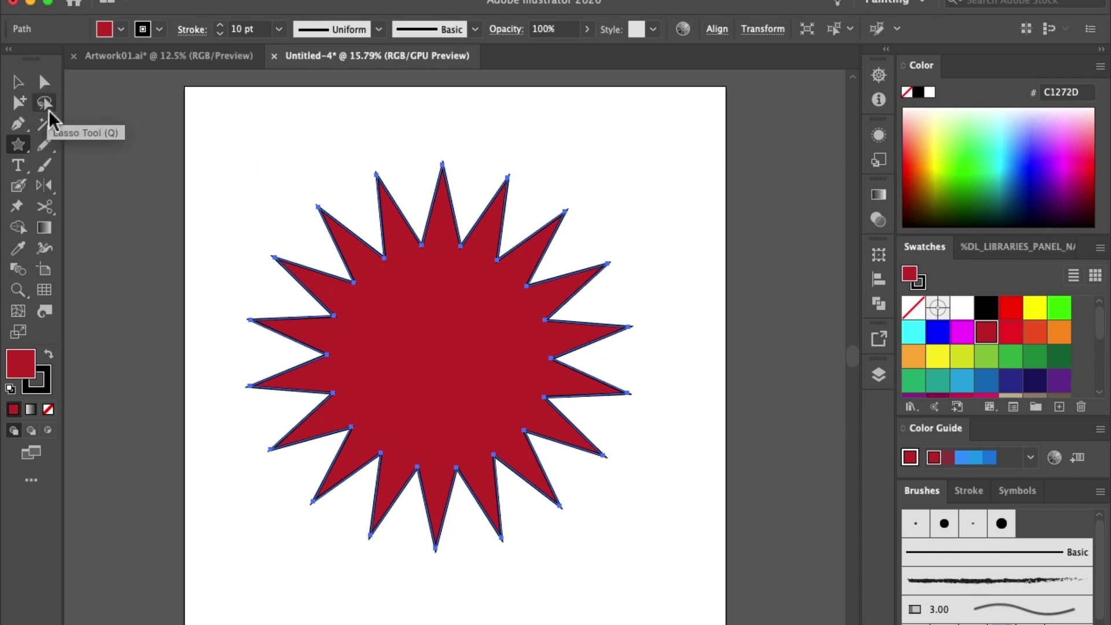
# Step: Lasso-select anchor points around the star's left inner corners
pyautogui.click(49, 108)
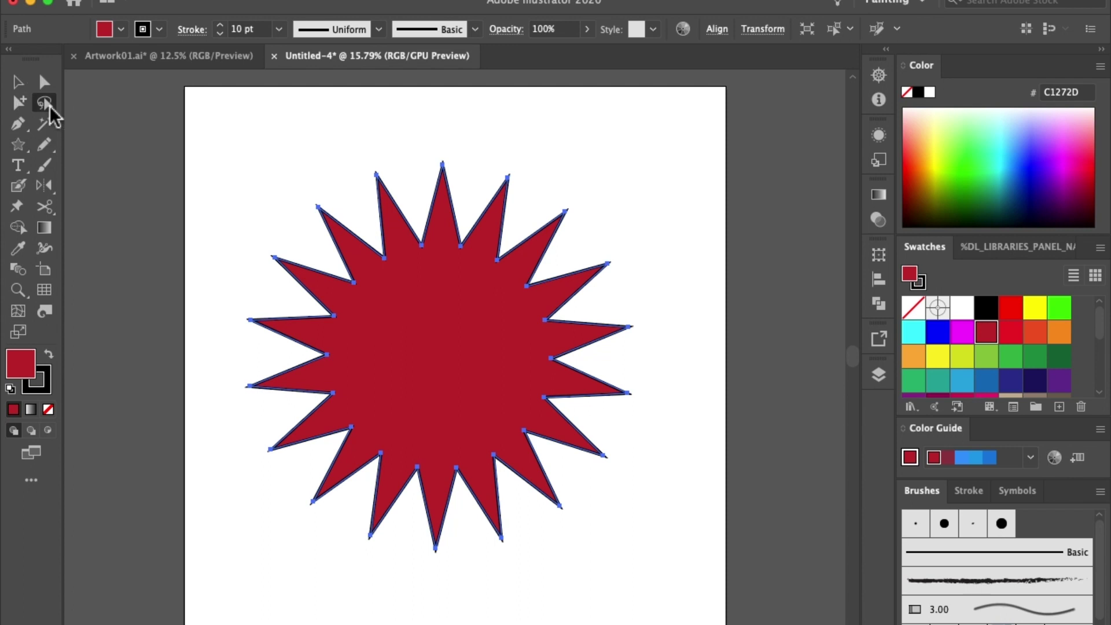
pyautogui.moveTo(175, 259); pyautogui.dragTo(81, 345)
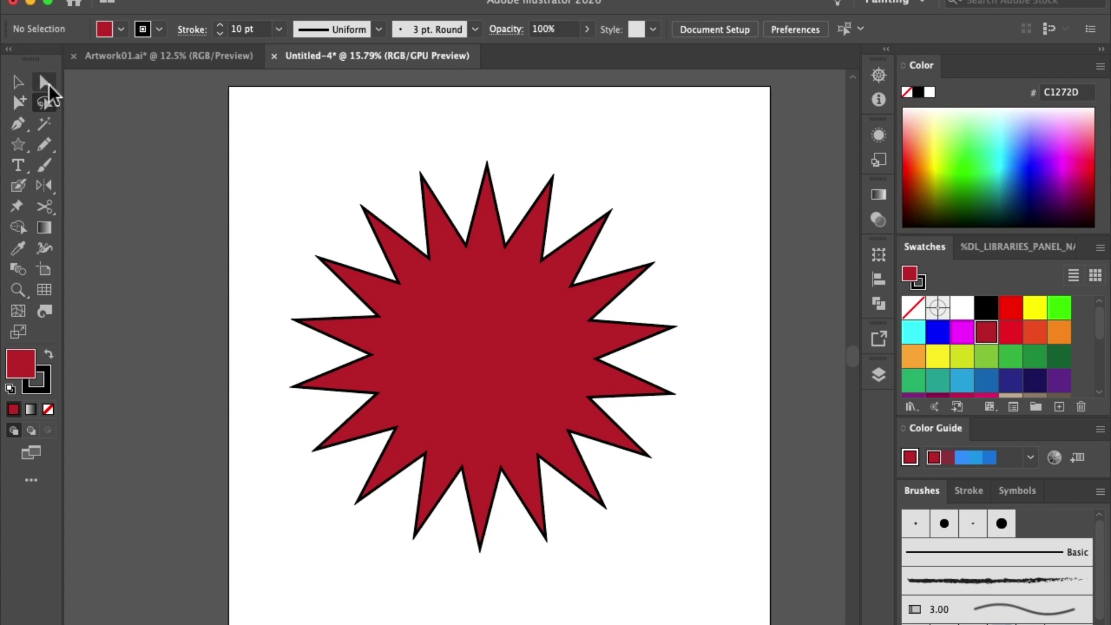
pyautogui.hscroll(3, 322, 243)
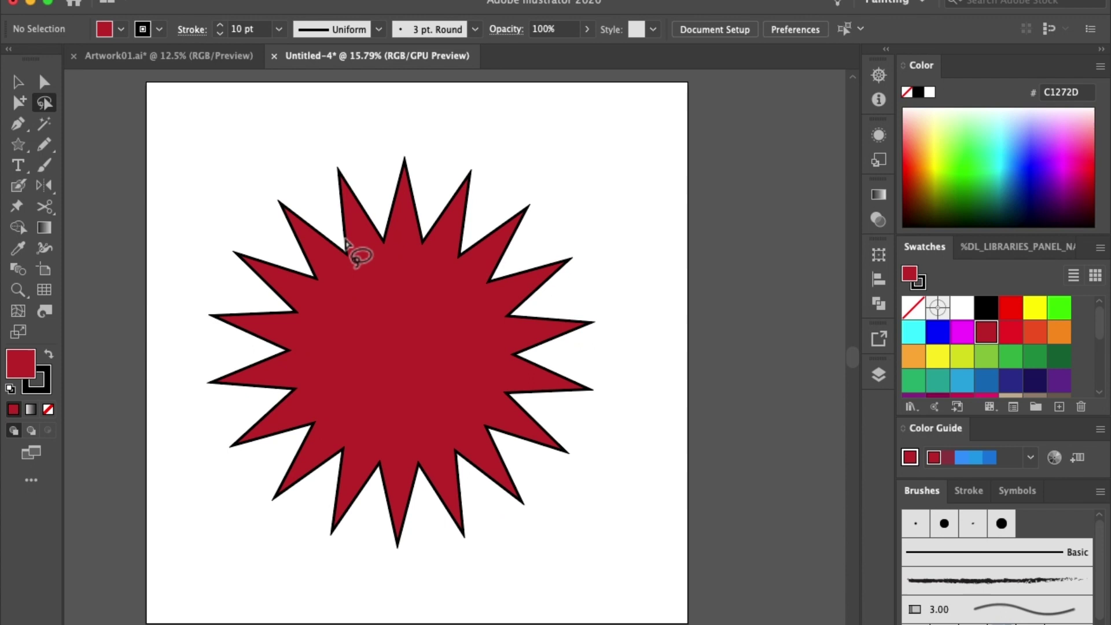
pyautogui.moveTo(277, 370)
pyautogui.mouseDown()
pyautogui.moveTo(322, 306)
pyautogui.moveTo(286, 370)
pyautogui.mouseUp()
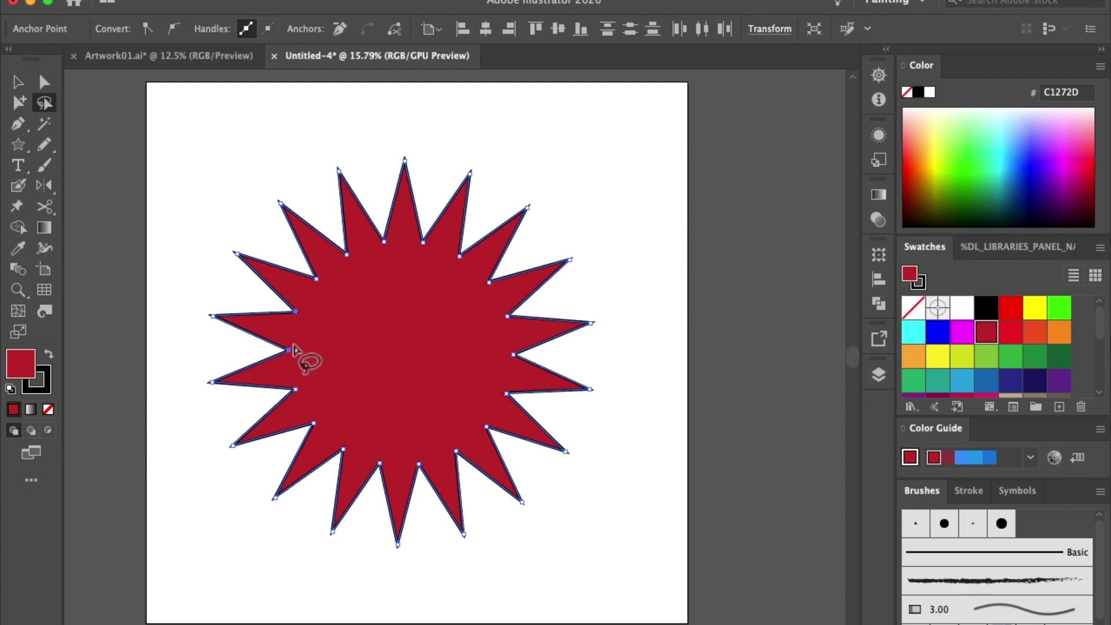
pyautogui.moveTo(298, 315)
pyautogui.mouseDown()
pyautogui.moveTo(288, 360)
pyautogui.moveTo(337, 349)
pyautogui.mouseUp()
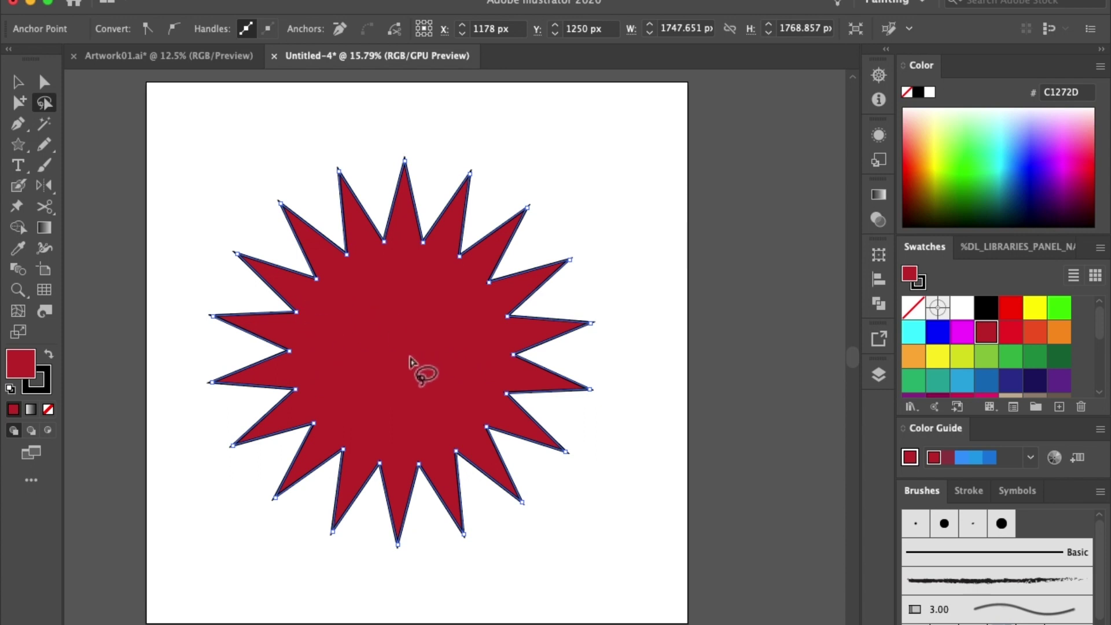
pyautogui.moveTo(305, 302)
pyautogui.mouseDown()
pyautogui.moveTo(285, 352)
pyautogui.moveTo(338, 350)
pyautogui.moveTo(310, 262)
pyautogui.moveTo(426, 257)
pyautogui.moveTo(335, 248)
pyautogui.moveTo(342, 266)
pyautogui.mouseUp()
pyautogui.moveTo(278, 335); pyautogui.dragTo(346, 366)
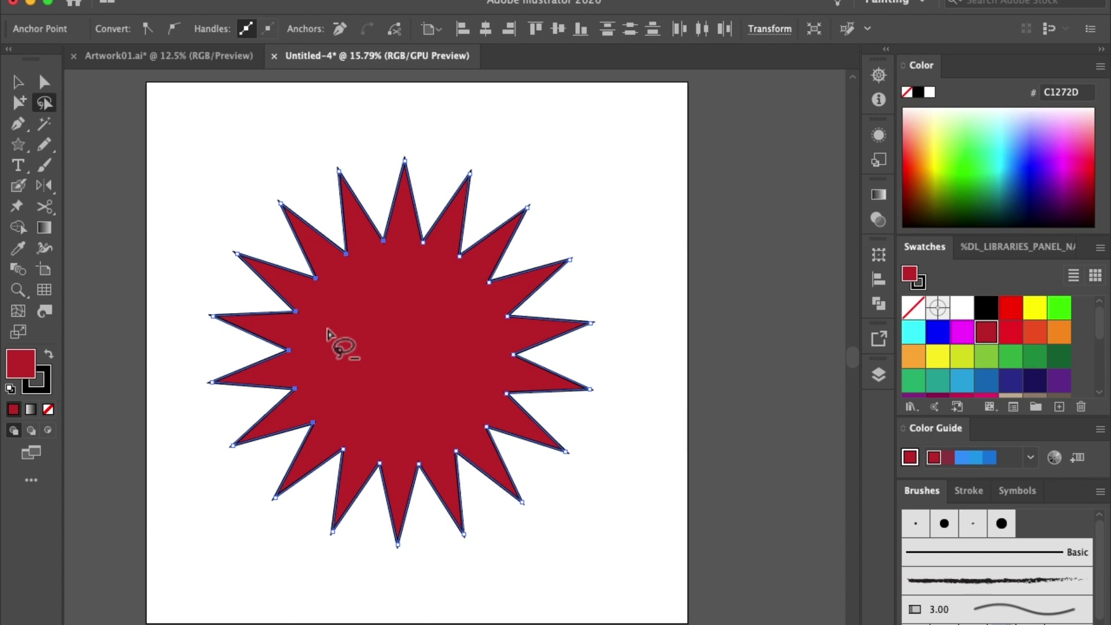
# Step: Deselect the star's anchor points so nothing is selected
pyautogui.moveTo(335, 427)
pyautogui.mouseDown()
pyautogui.moveTo(310, 372)
pyautogui.moveTo(313, 348)
pyautogui.mouseUp()
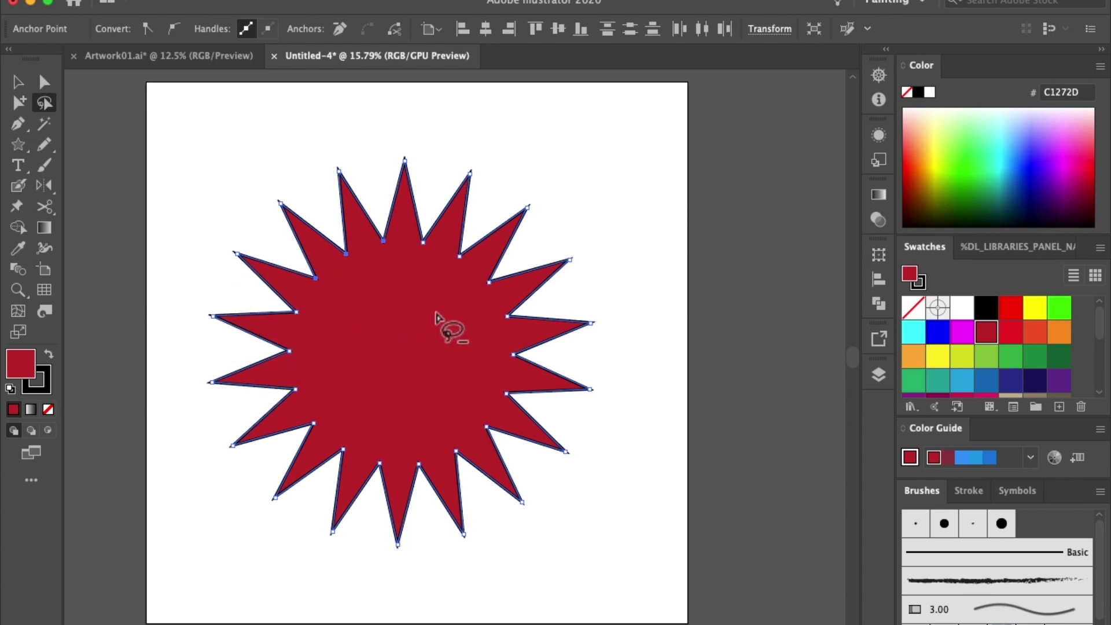
pyautogui.moveTo(454, 249); pyautogui.dragTo(301, 330)
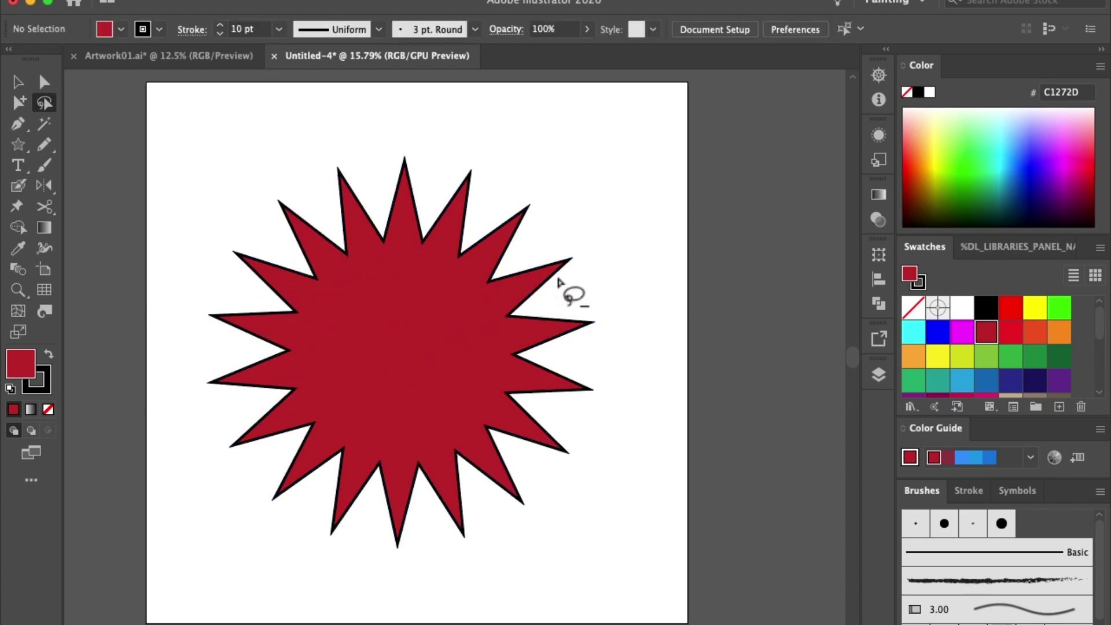
pyautogui.moveTo(399, 306); pyautogui.dragTo(428, 338)
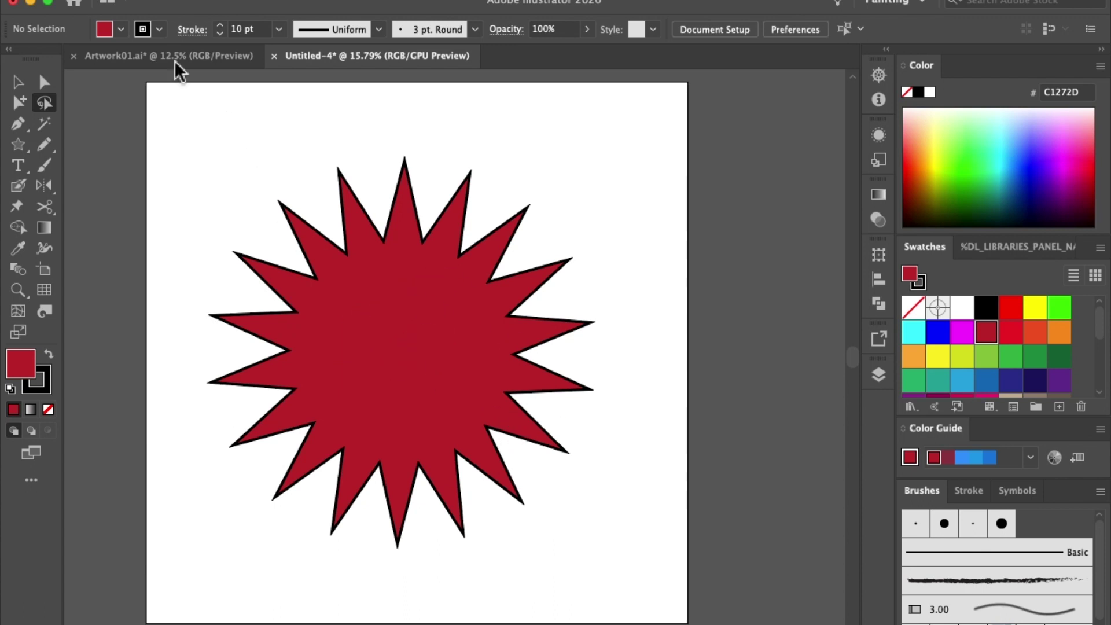
# Step: Select the starburst's inner valley anchors using Direct Selection and the Lasso
pyautogui.click(44, 82)
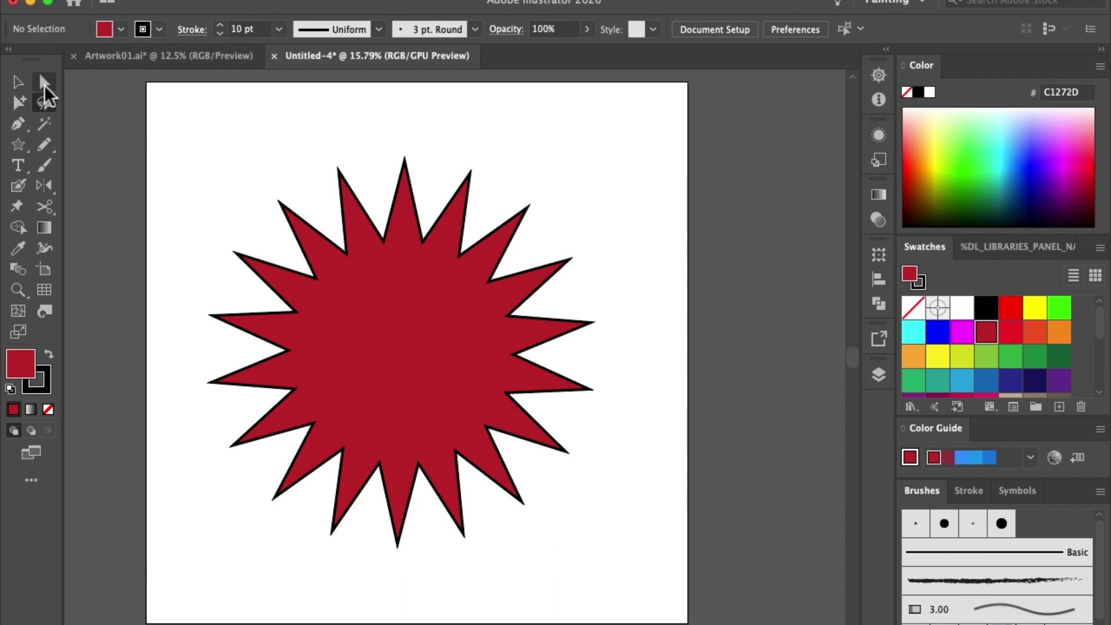
pyautogui.moveTo(317, 280); pyautogui.dragTo(346, 253)
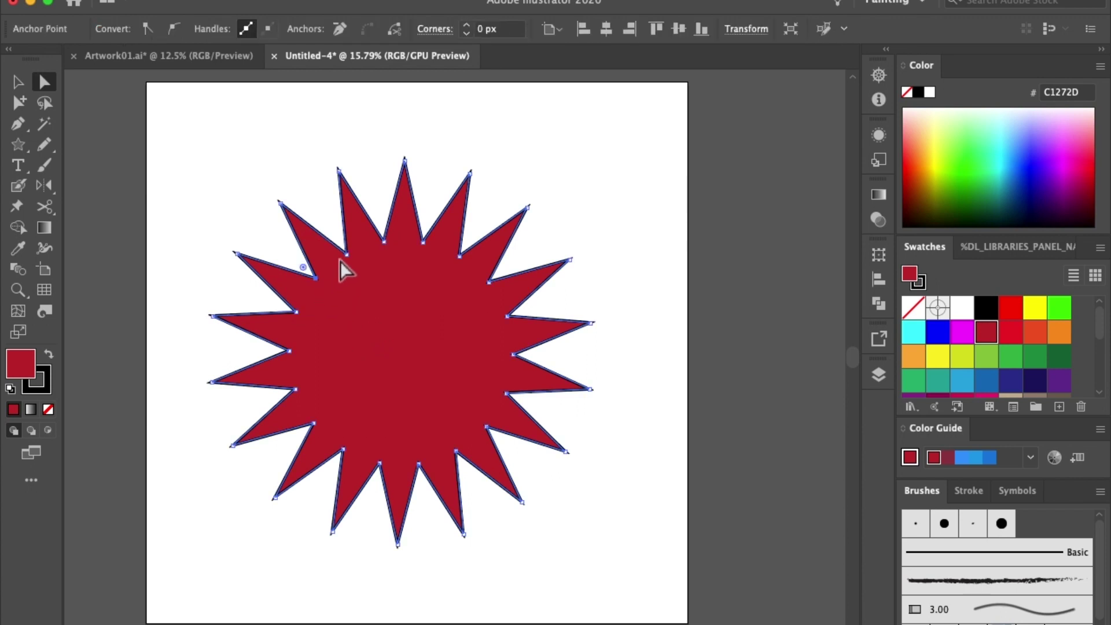
pyautogui.moveTo(427, 246); pyautogui.dragTo(427, 245)
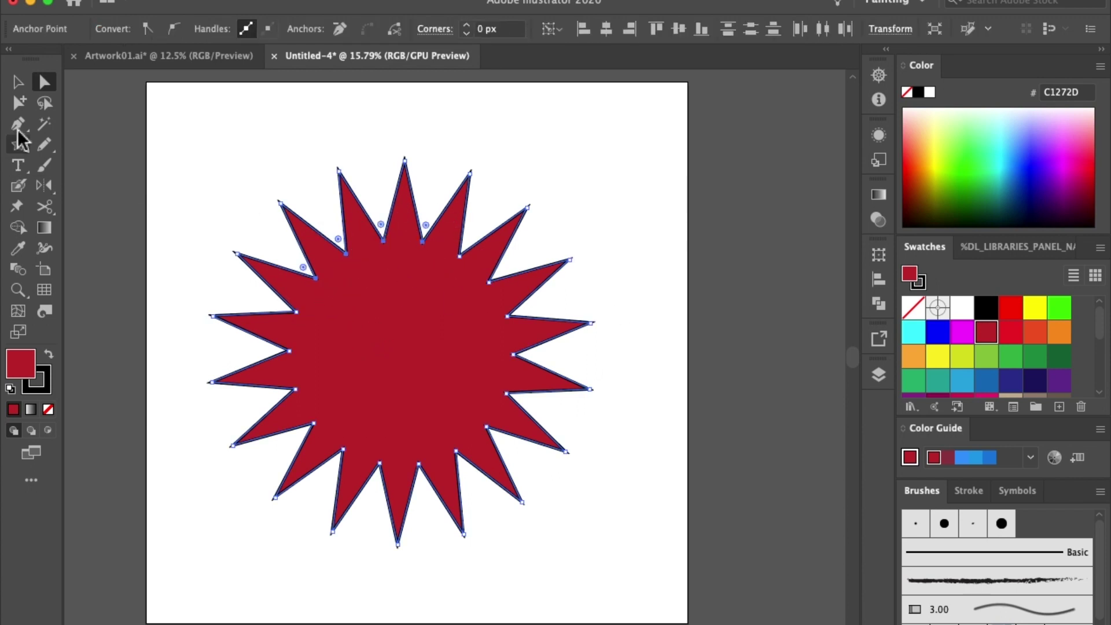
pyautogui.click(45, 104)
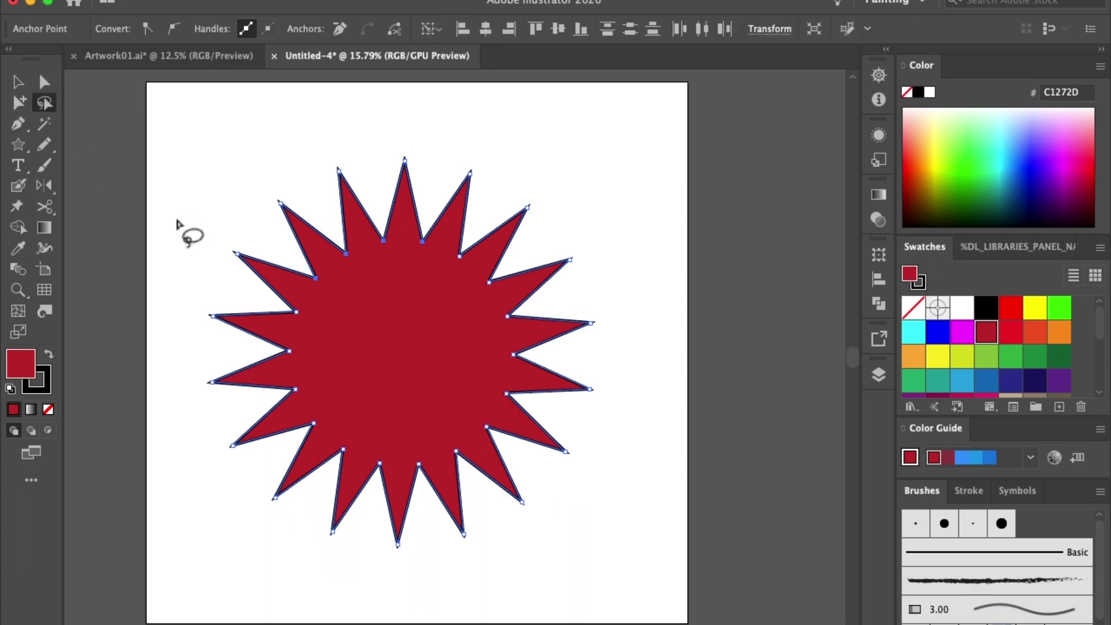
pyautogui.moveTo(291, 267)
pyautogui.mouseDown()
pyautogui.moveTo(487, 246)
pyautogui.moveTo(324, 491)
pyautogui.mouseUp()
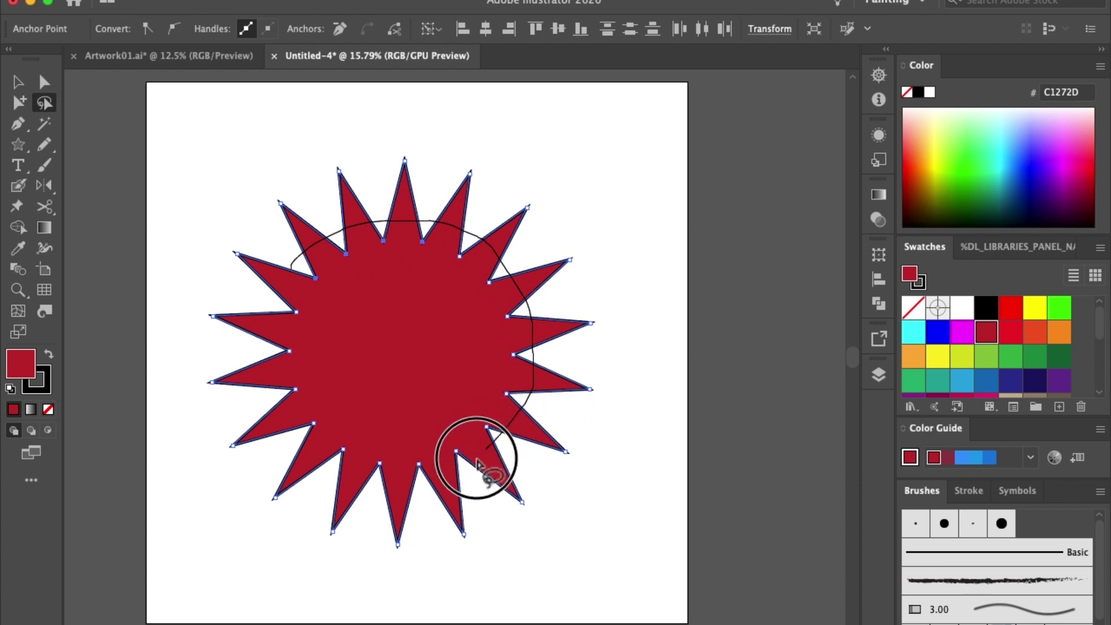
pyautogui.moveTo(324, 490); pyautogui.dragTo(291, 265)
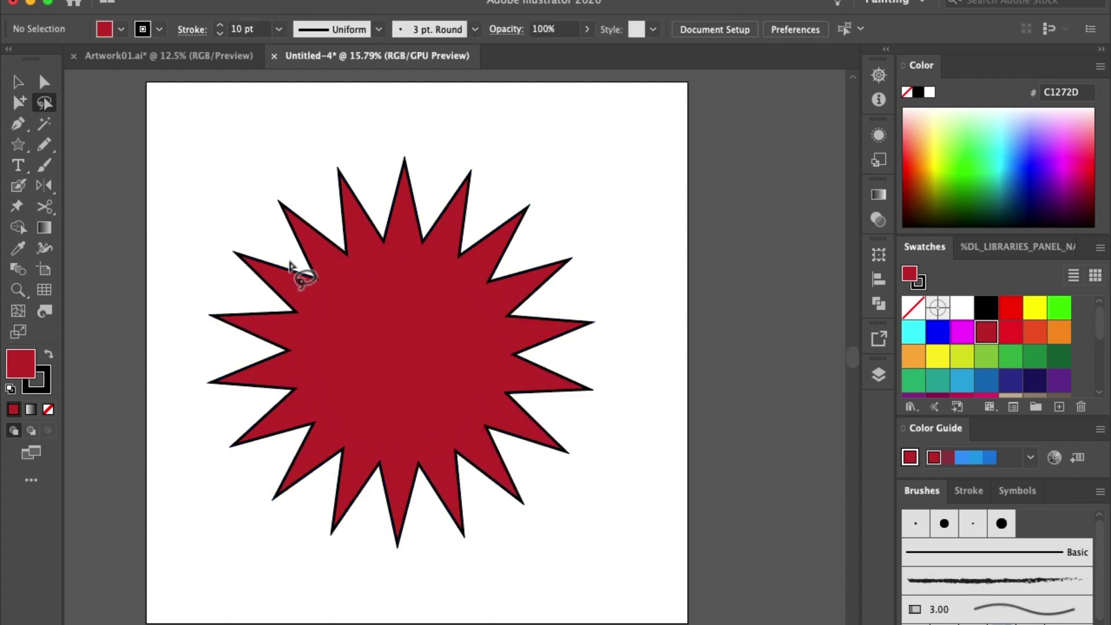
pyautogui.moveTo(246, 231); pyautogui.dragTo(544, 246)
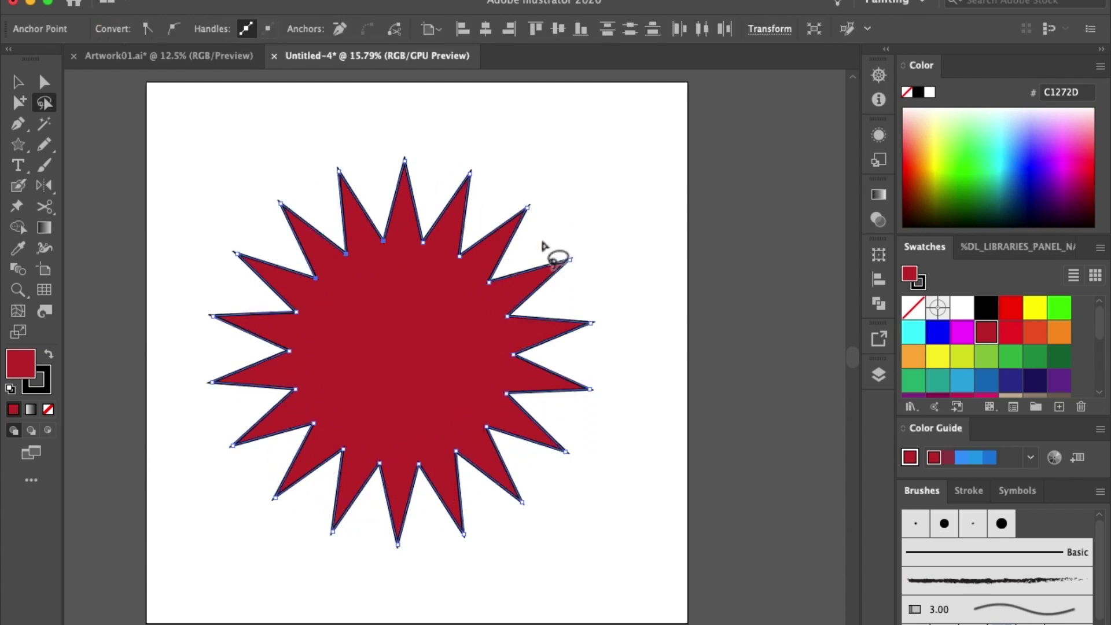
pyautogui.moveTo(271, 305)
pyautogui.mouseDown()
pyautogui.moveTo(367, 218)
pyautogui.moveTo(511, 297)
pyautogui.moveTo(501, 442)
pyautogui.moveTo(371, 487)
pyautogui.moveTo(273, 360)
pyautogui.moveTo(269, 301)
pyautogui.mouseUp()
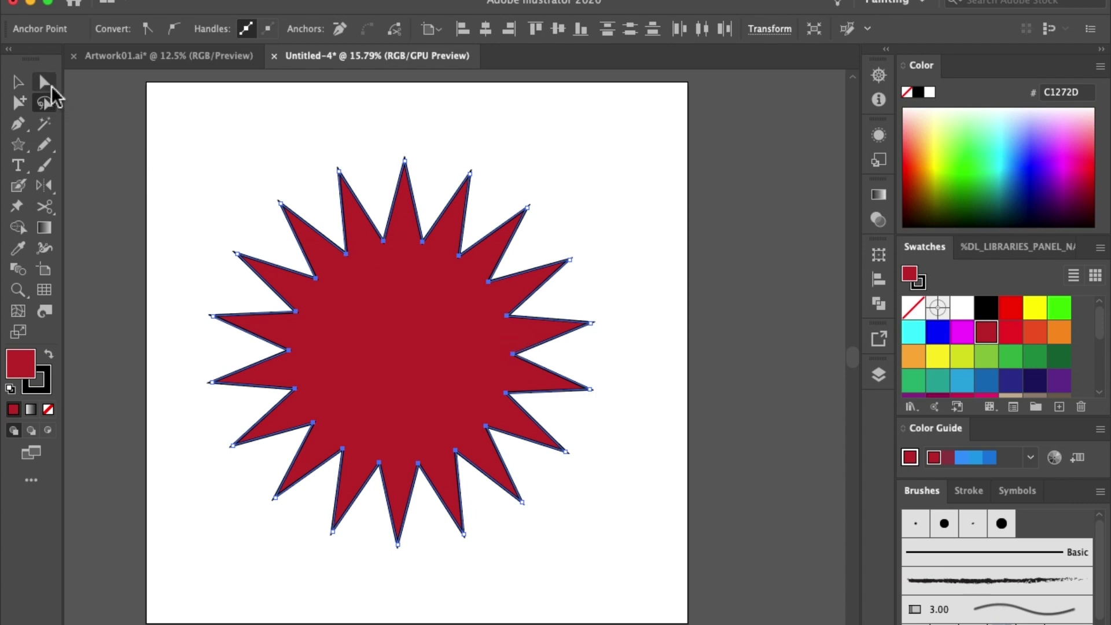
pyautogui.click(45, 103)
# Step: Drag the Live Corner widget to round the inner corners to about 48 px, then deselect
pyautogui.click(46, 82)
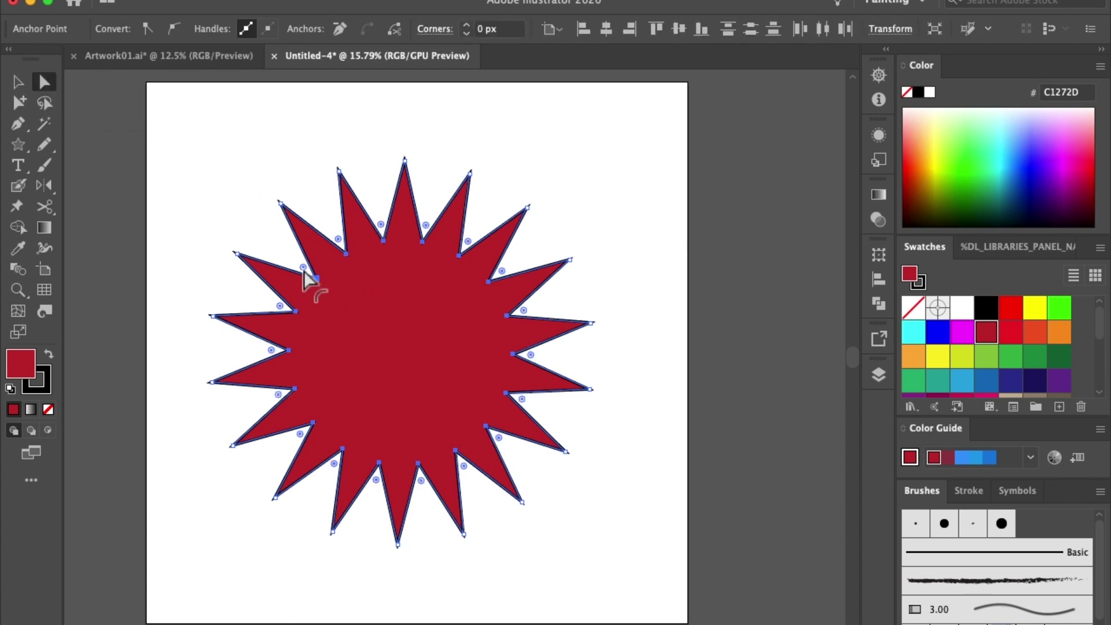
pyautogui.moveTo(303, 267); pyautogui.dragTo(278, 232)
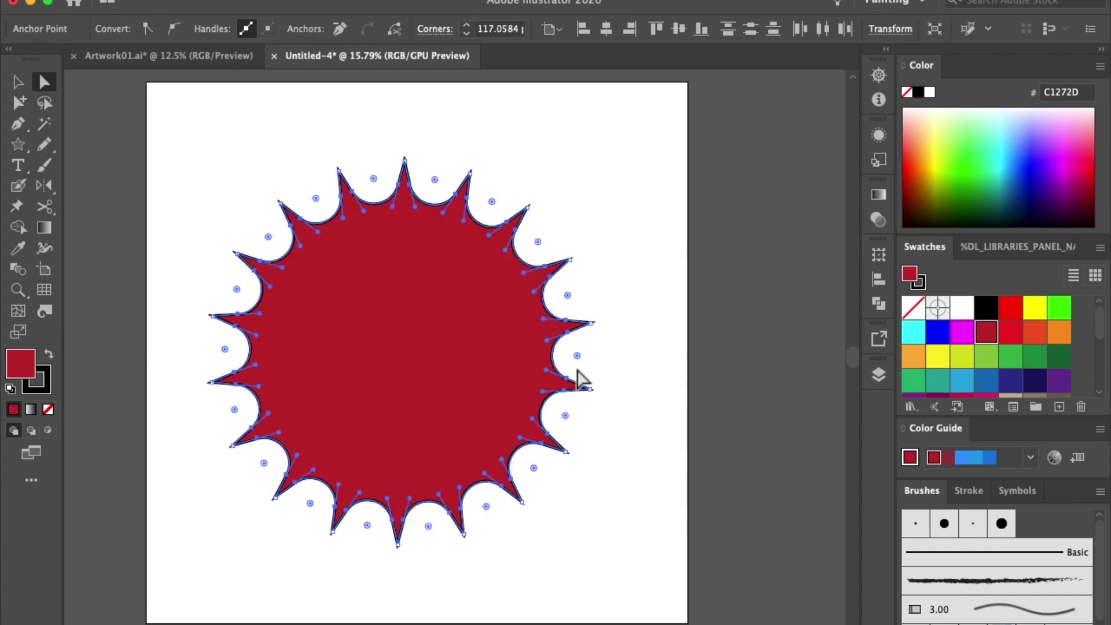
pyautogui.moveTo(315, 199); pyautogui.dragTo(335, 234)
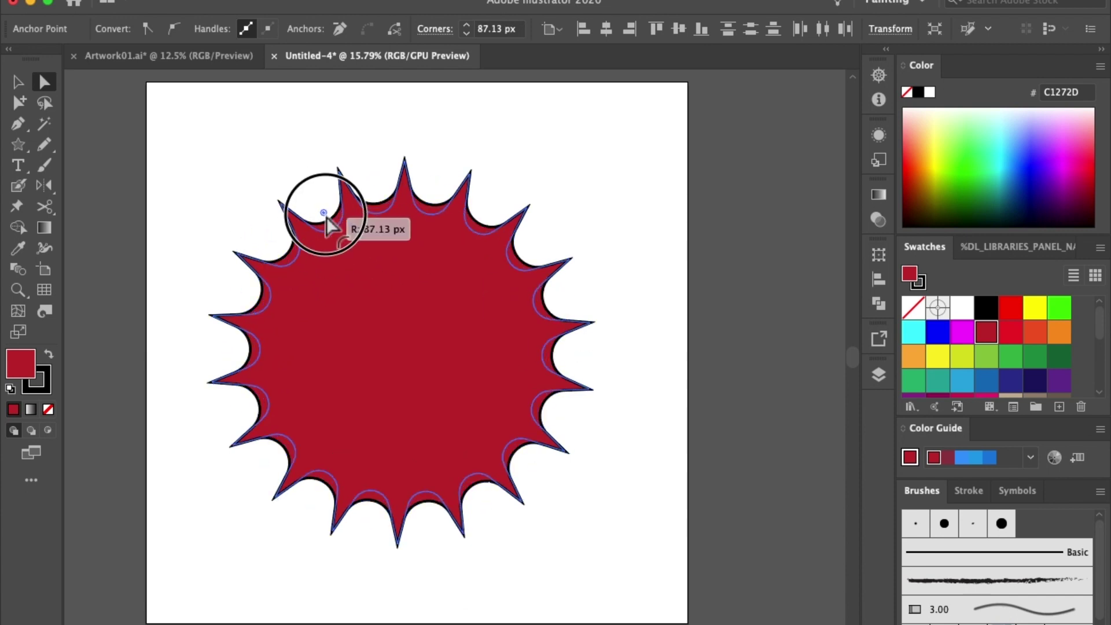
pyautogui.click(50, 105)
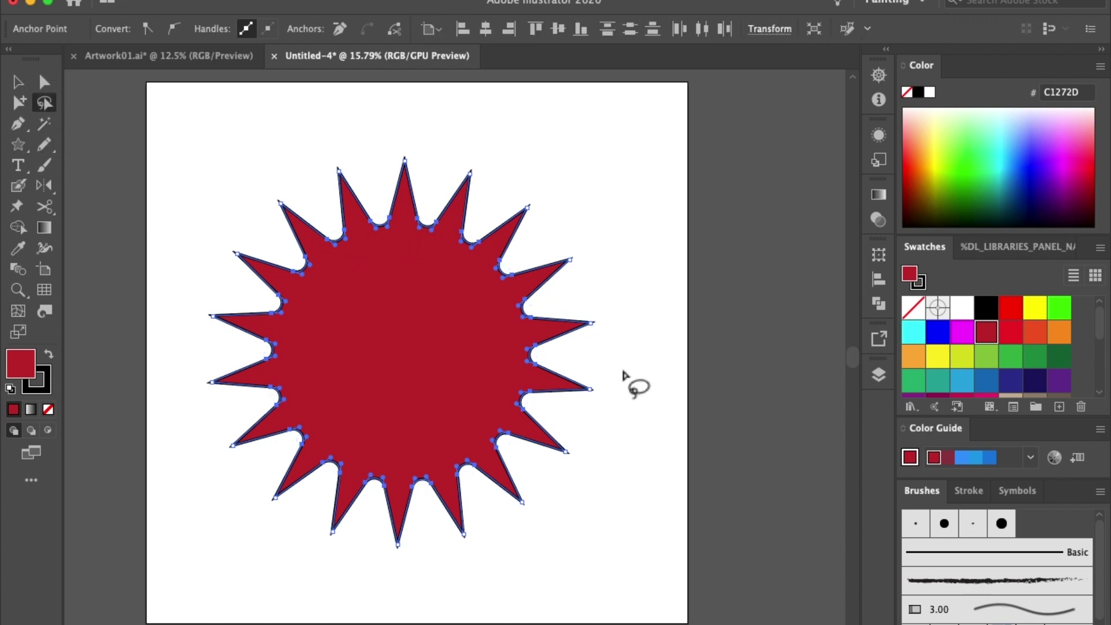
pyautogui.click(637, 498)
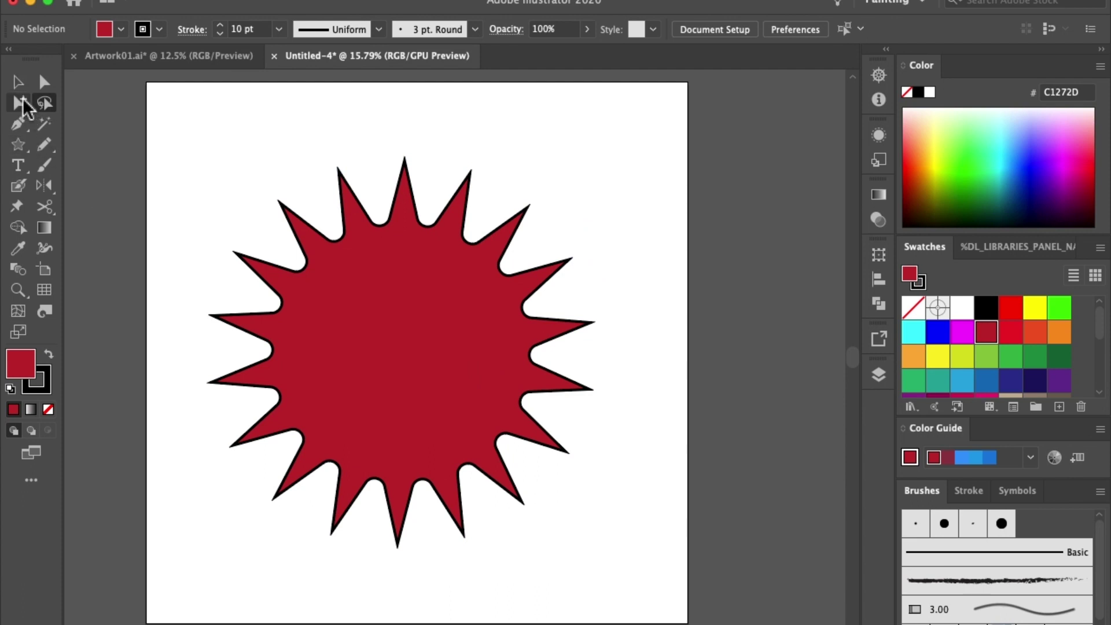
# Step: Draw smaller spiky red stars overlapping the big burst's upper right, then deselect
pyautogui.click(22, 100)
pyautogui.moveTo(495, 159); pyautogui.dragTo(583, 250)
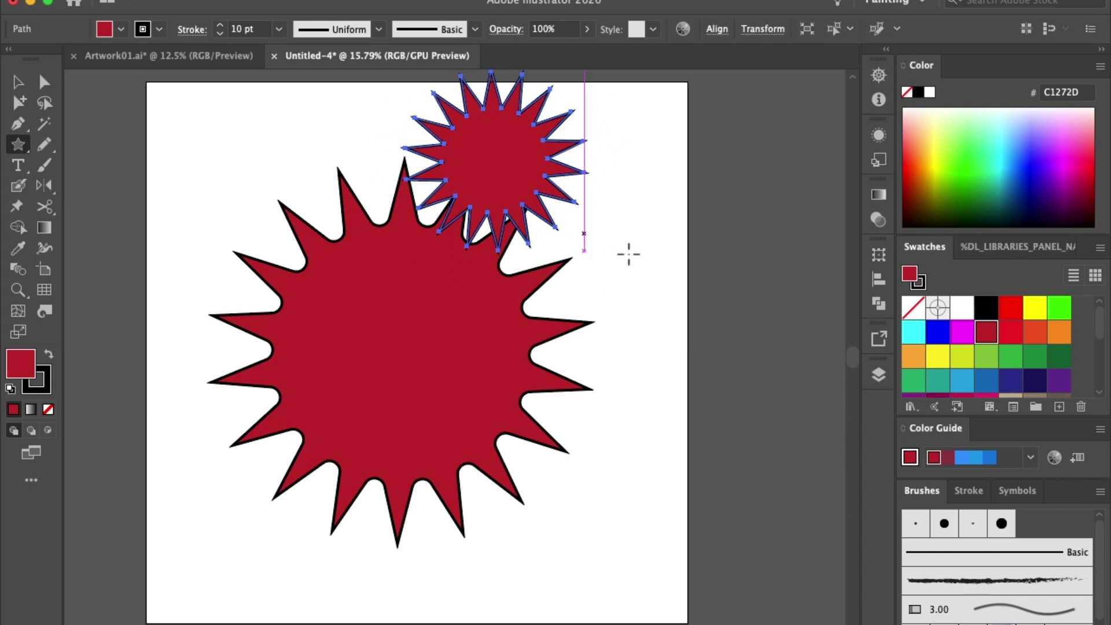
pyautogui.moveTo(686, 277); pyautogui.dragTo(546, 325)
pyautogui.moveTo(417, 263); pyautogui.dragTo(471, 306)
pyautogui.click(45, 103)
pyautogui.click(393, 254)
pyautogui.moveTo(411, 338); pyautogui.dragTo(296, 243)
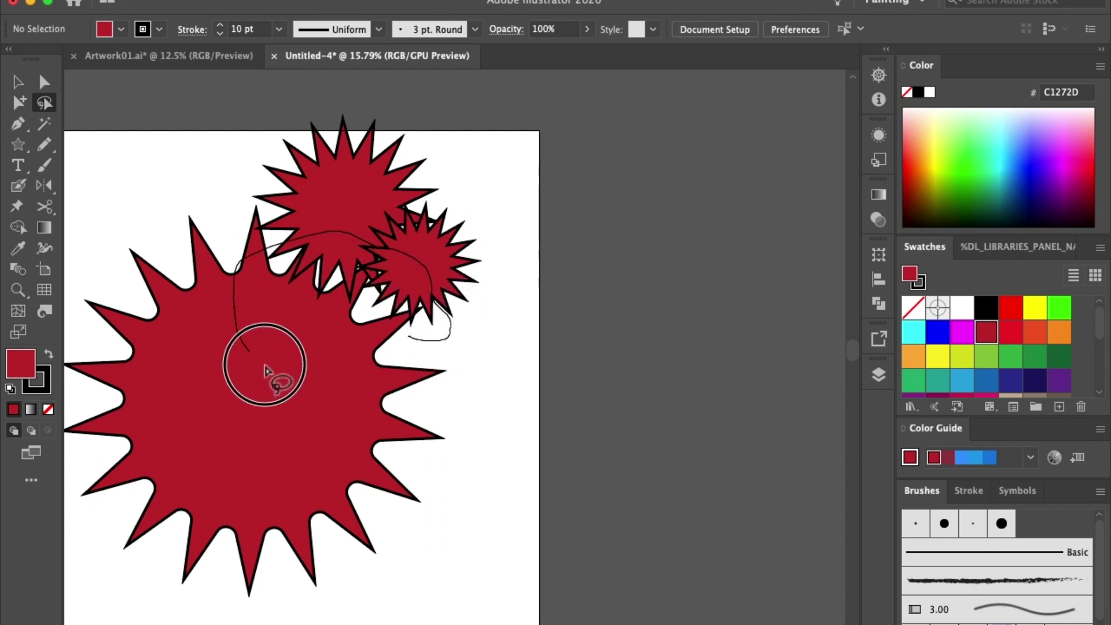
pyautogui.moveTo(297, 243); pyautogui.dragTo(457, 349)
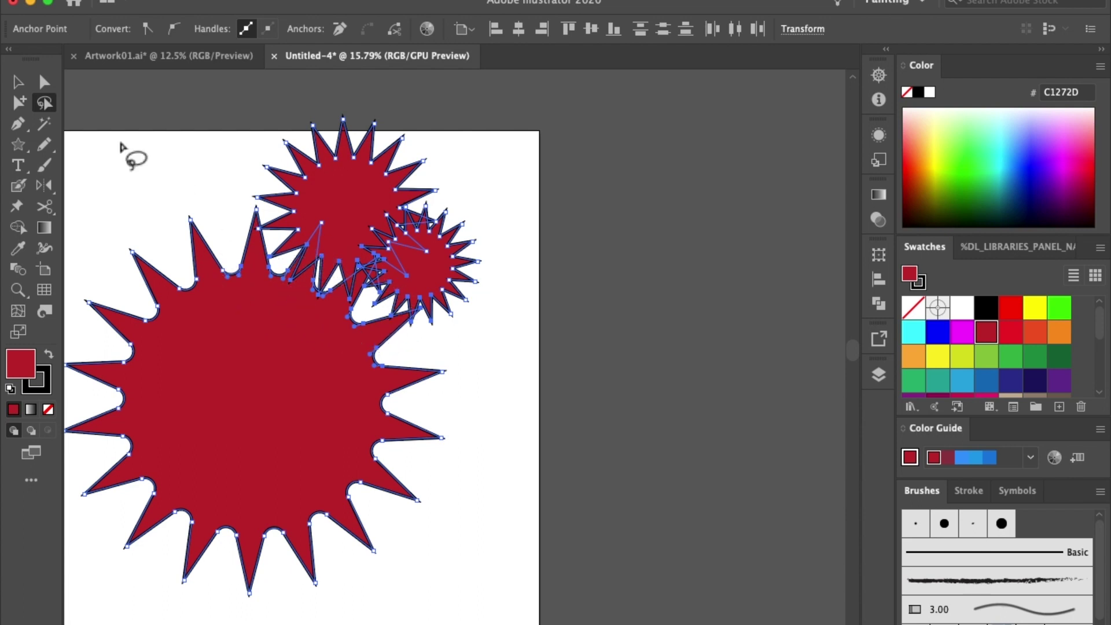
pyautogui.click(44, 81)
pyautogui.moveTo(301, 298)
pyautogui.mouseDown()
pyautogui.moveTo(399, 327)
pyautogui.moveTo(300, 308)
pyautogui.mouseUp()
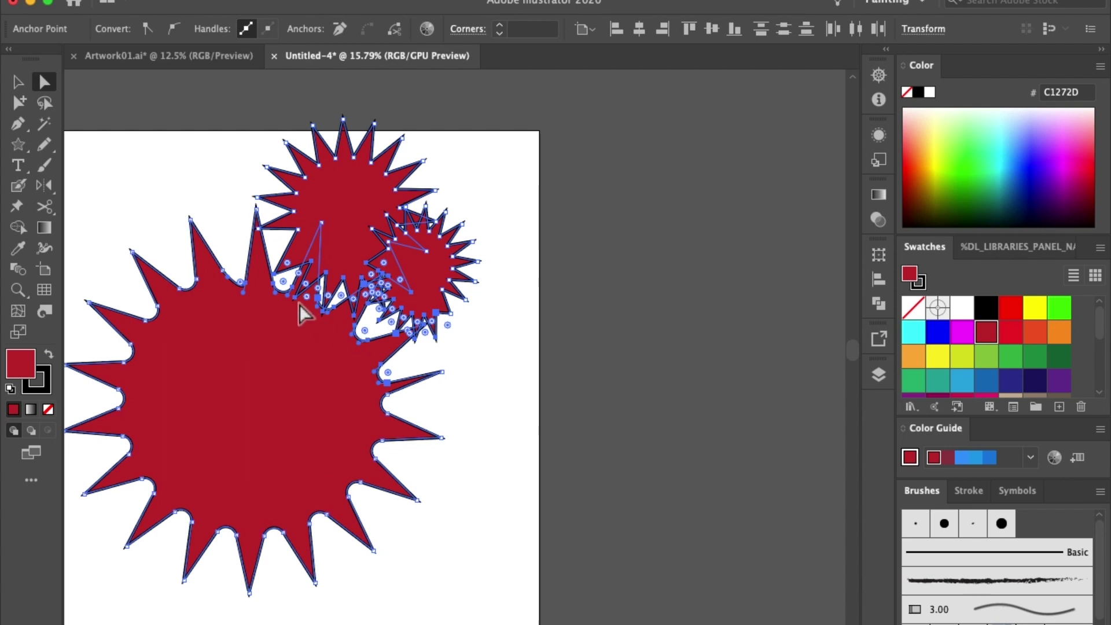
pyautogui.moveTo(402, 355); pyautogui.dragTo(351, 372)
pyautogui.click(617, 422)
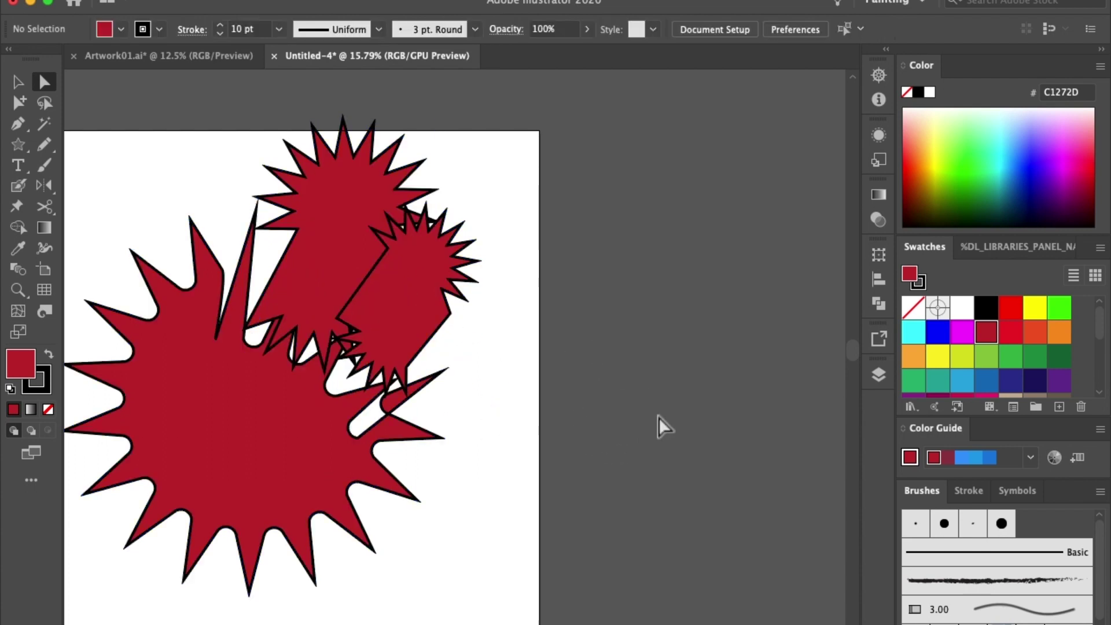
pyautogui.hotkey('ctrl', 'a')
pyautogui.moveTo(507, 507); pyautogui.dragTo(613, 533)
# Step: Undo the anchor distortion and move the big burst lower left and smallest burst lower
pyautogui.hotkey('ctrl', 'shift', 'a')
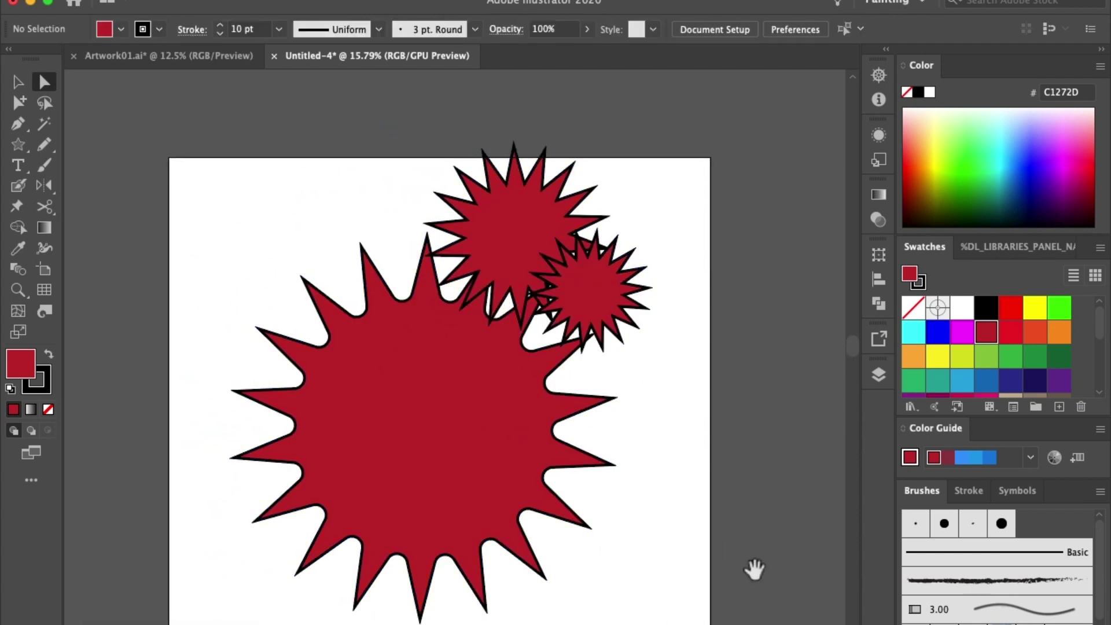
pyautogui.moveTo(754, 569); pyautogui.dragTo(720, 493)
pyautogui.moveTo(420, 401); pyautogui.dragTo(312, 491)
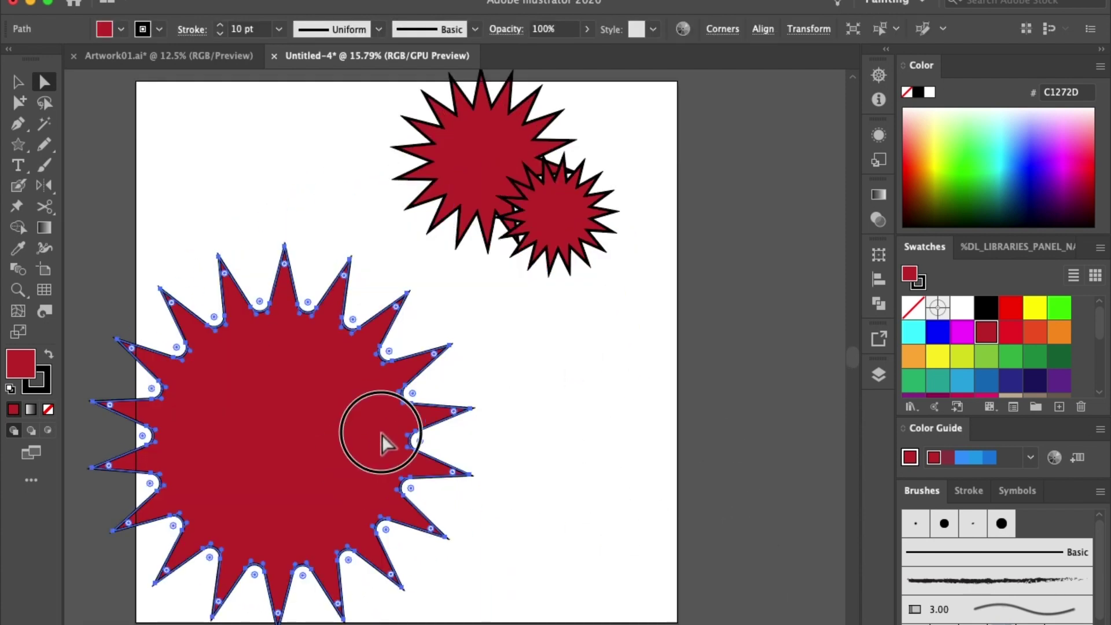
pyautogui.moveTo(382, 435); pyautogui.dragTo(426, 393)
pyautogui.moveTo(556, 220); pyautogui.dragTo(566, 312)
pyautogui.moveTo(513, 218); pyautogui.dragTo(526, 216)
pyautogui.click(682, 265)
# Step: Select the upper small starburst with the Selection tool and rotate it
pyautogui.scroll(3, 641, 350)
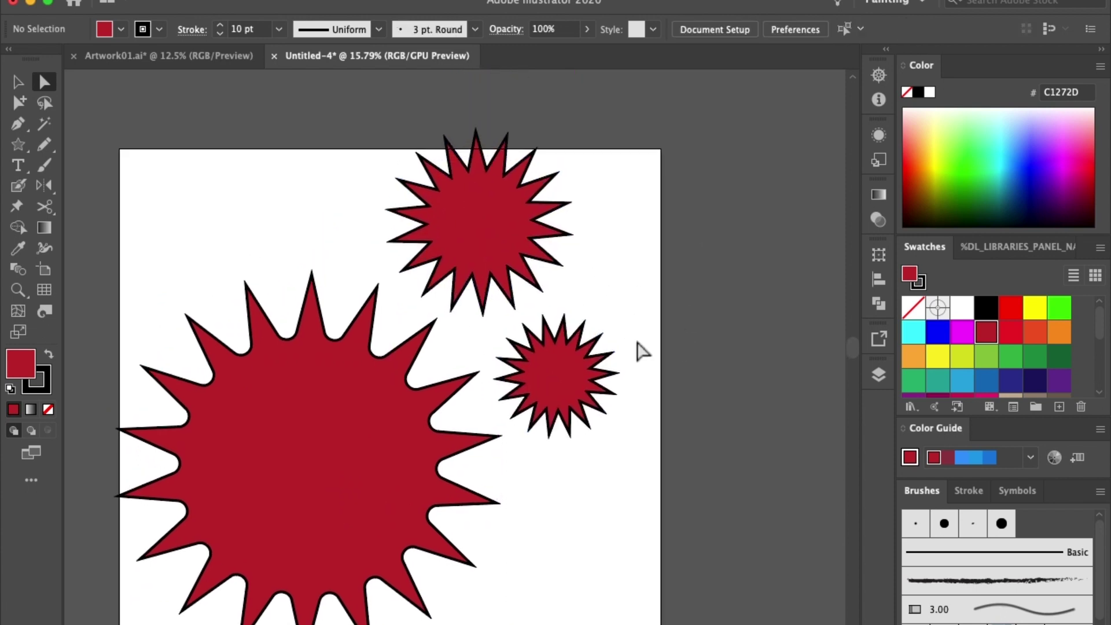
pyautogui.press('v')
pyautogui.scroll(-2, 337, 207)
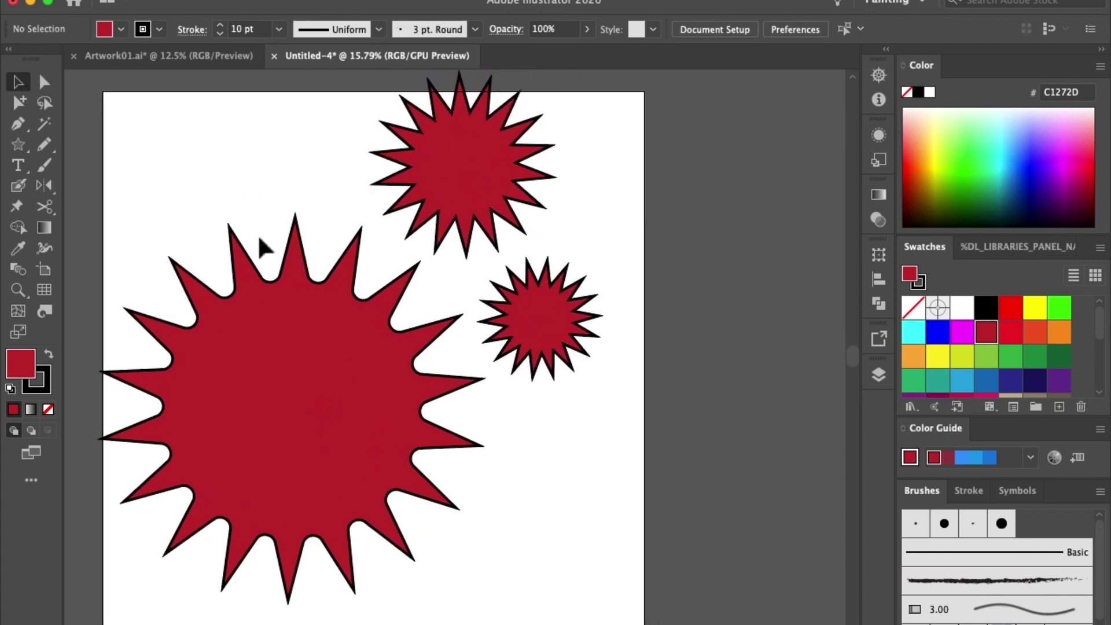
pyautogui.click(426, 179)
pyautogui.moveTo(426, 179)
pyautogui.mouseDown()
pyautogui.moveTo(508, 193)
pyautogui.moveTo(252, 186)
pyautogui.mouseUp()
pyautogui.scroll(2, 739, 335)
pyautogui.hscroll(-3, 739, 335)
# Step: Zoom out to the whole artboard, marquee three stars, then clear the selection
pyautogui.hscroll(1, 404, 216)
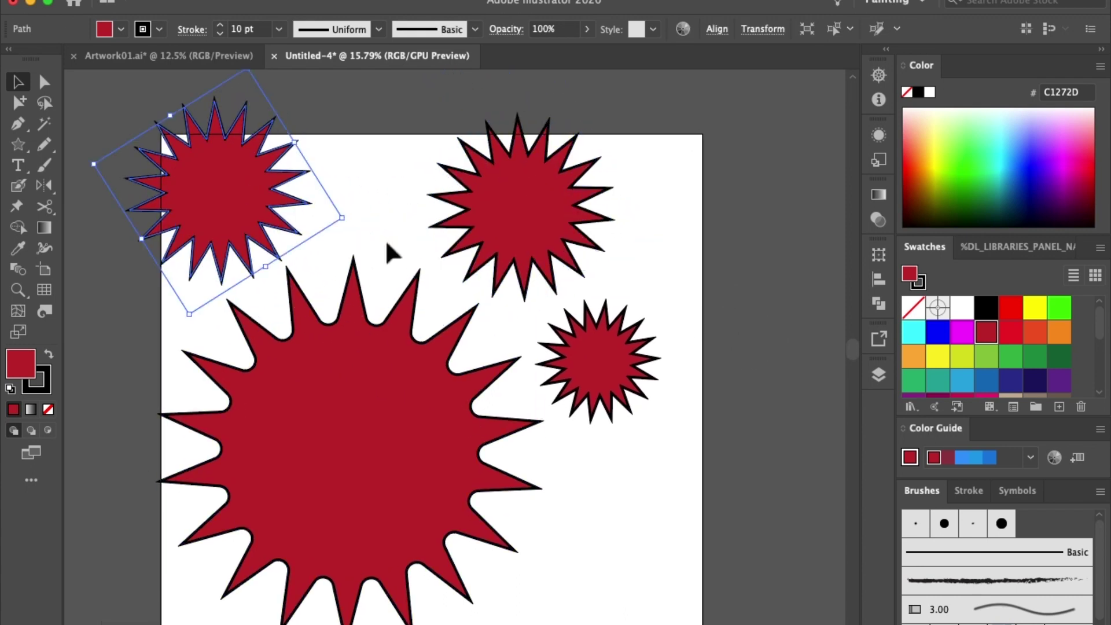
pyautogui.hotkey('ctrl', '-')
pyautogui.hotkey('ctrl', '-')
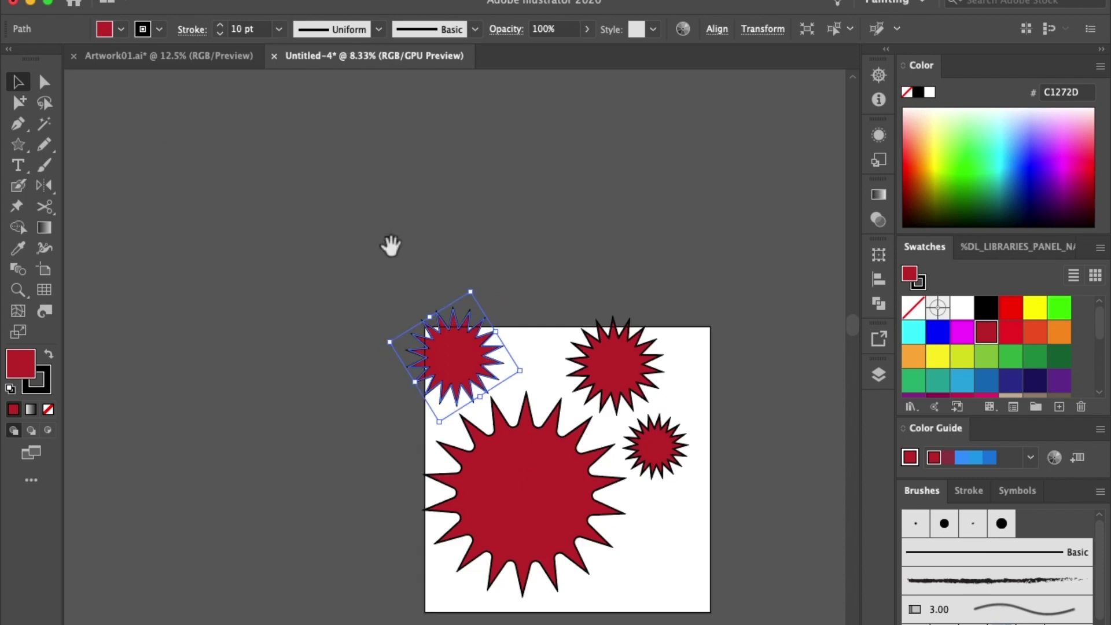
pyautogui.scroll(-4, 541, 318)
pyautogui.hscroll(6, 541, 318)
pyautogui.click(347, 266)
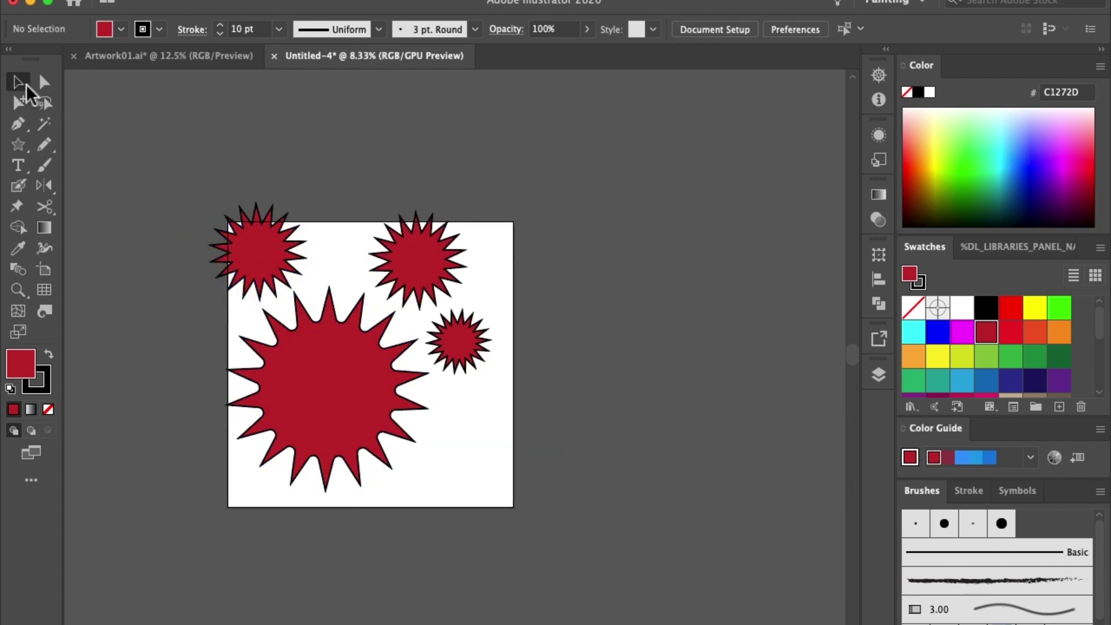
pyautogui.moveTo(582, 154)
pyautogui.mouseDown()
pyautogui.moveTo(364, 362)
pyautogui.moveTo(474, 320)
pyautogui.mouseUp()
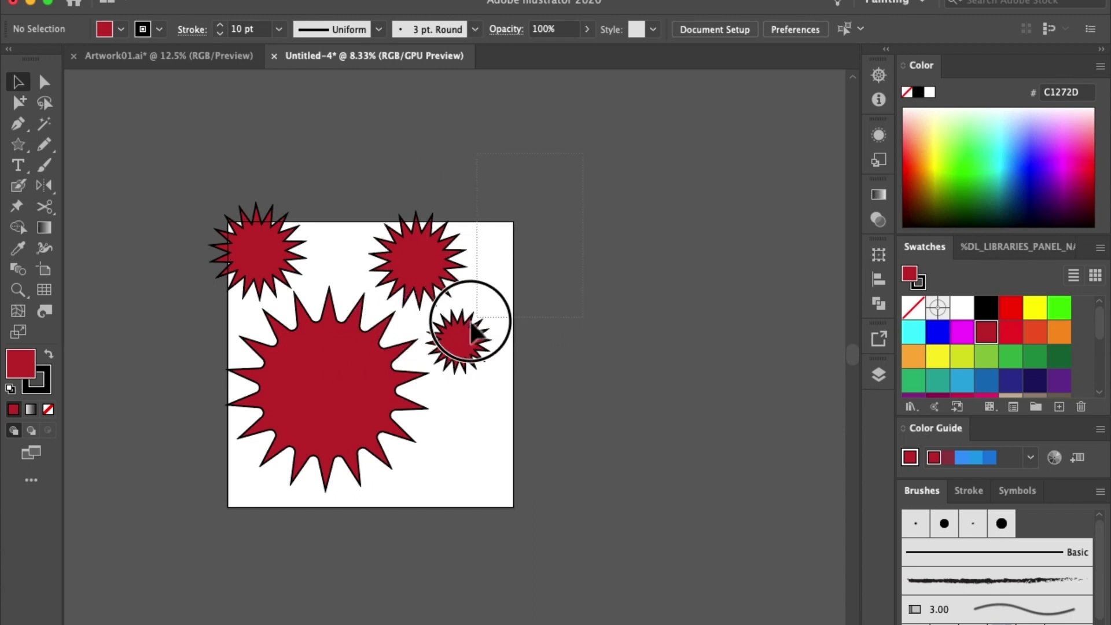
pyautogui.moveTo(473, 333); pyautogui.dragTo(399, 332)
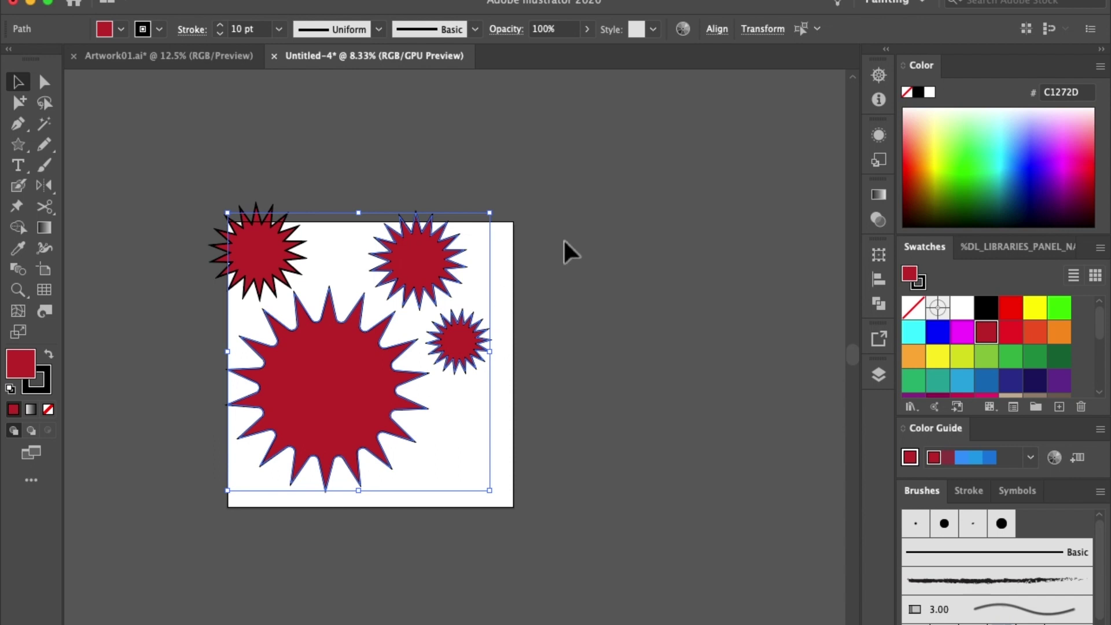
pyautogui.click(570, 299)
pyautogui.click(45, 104)
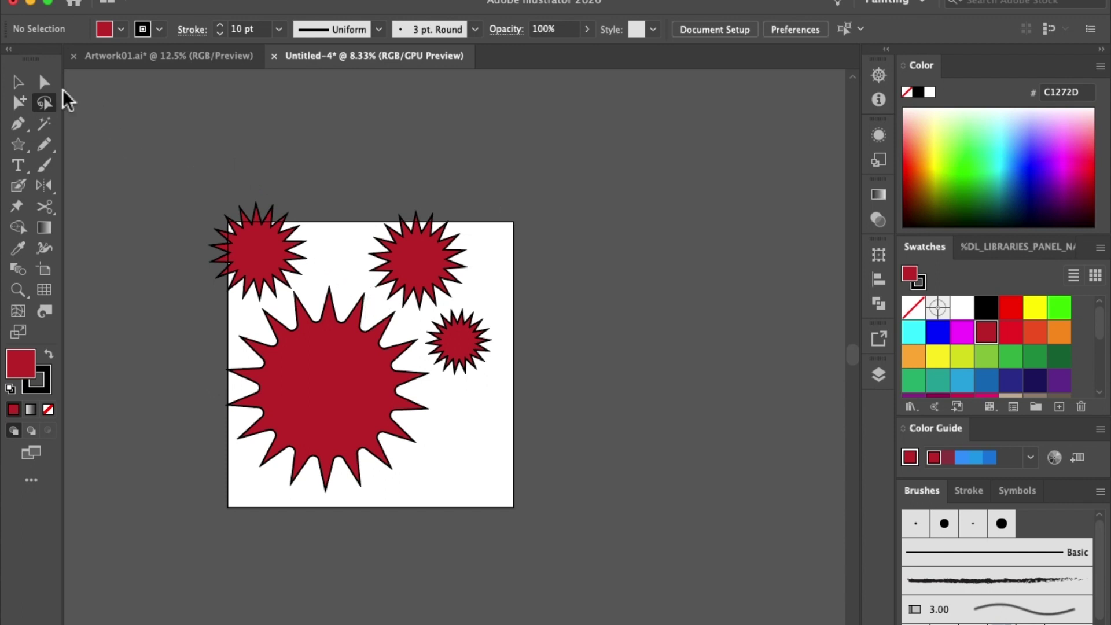
# Step: Lasso the two right stars, try moving them right, and undo the move
pyautogui.moveTo(377, 294)
pyautogui.mouseDown()
pyautogui.moveTo(446, 384)
pyautogui.moveTo(565, 328)
pyautogui.moveTo(467, 175)
pyautogui.moveTo(359, 186)
pyautogui.moveTo(358, 276)
pyautogui.mouseUp()
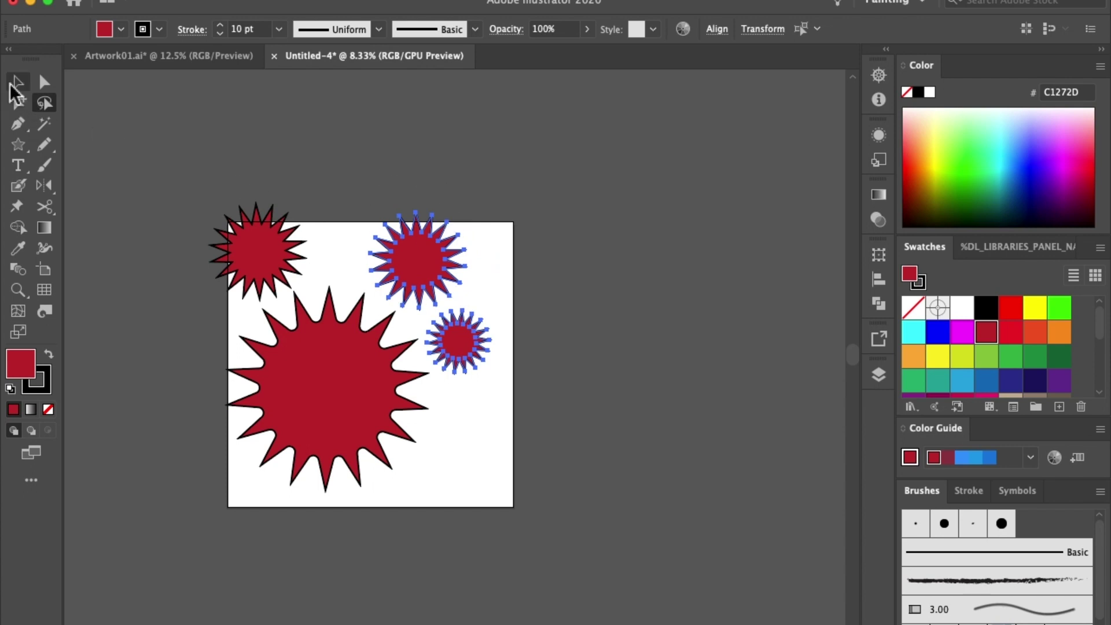
pyautogui.click(19, 85)
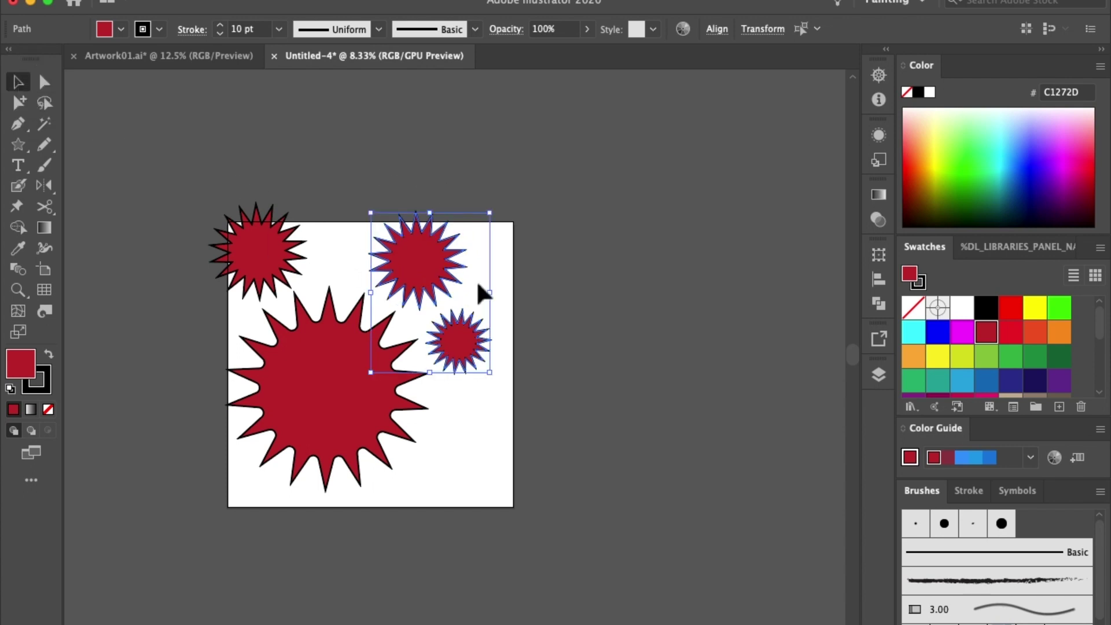
pyautogui.moveTo(449, 308); pyautogui.dragTo(555, 308)
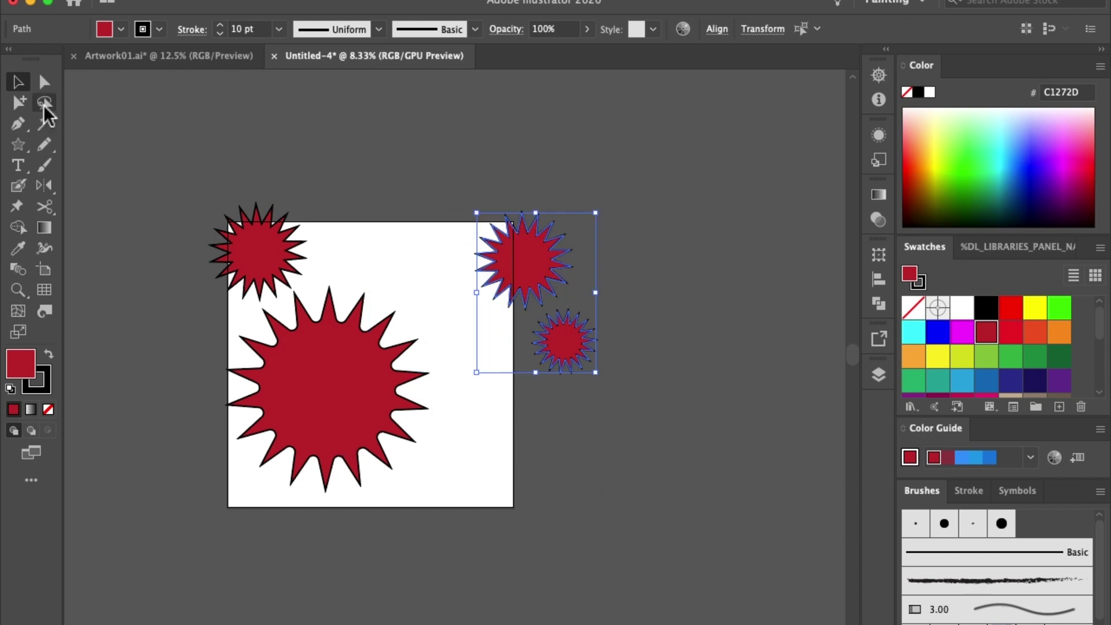
pyautogui.hotkey('ctrl', 'z')
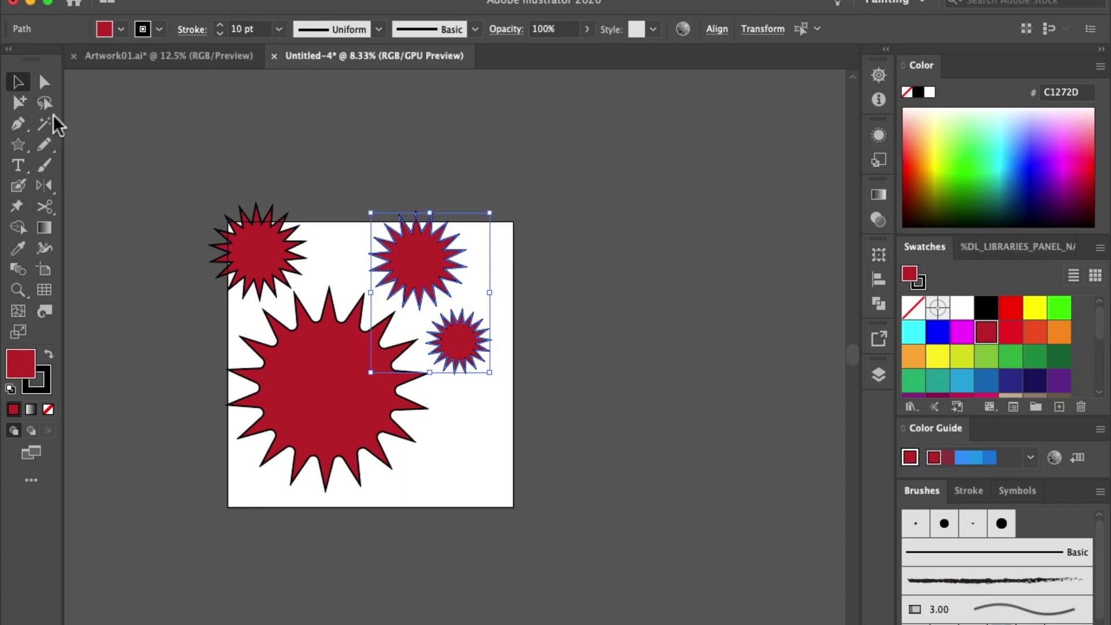
# Step: Lasso both small stars again and zoom in on them
pyautogui.click(46, 106)
pyautogui.moveTo(361, 268)
pyautogui.mouseDown()
pyautogui.moveTo(443, 383)
pyautogui.moveTo(363, 275)
pyautogui.mouseUp()
pyautogui.press('ctrl')
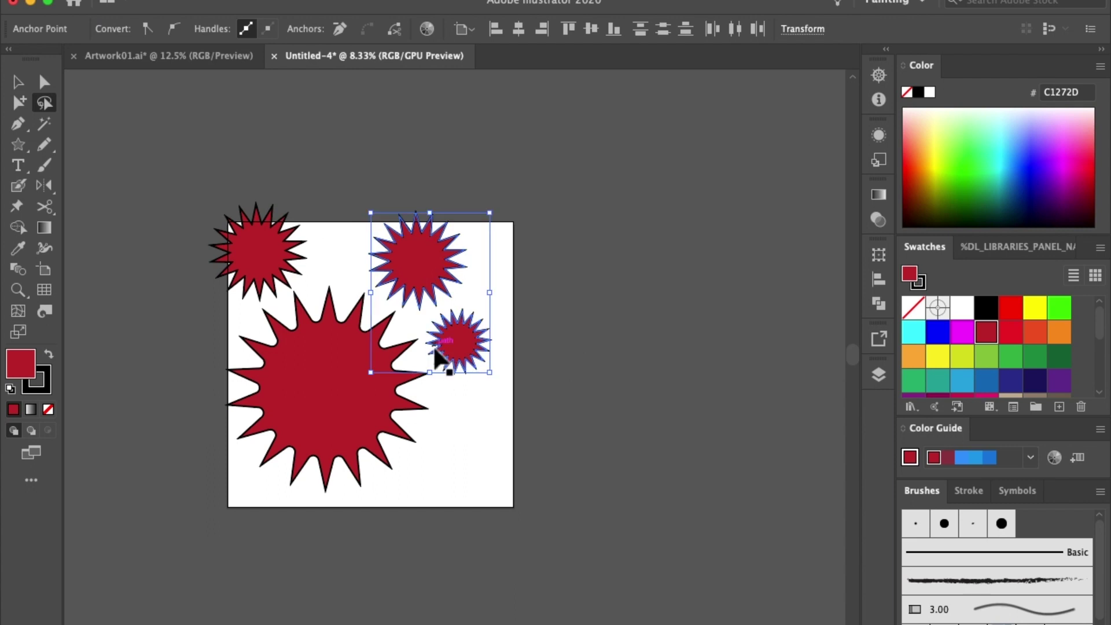
pyautogui.hotkey('ctrl', '=')
pyautogui.hotkey('ctrl', '=')
pyautogui.hotkey('ctrl', '=')
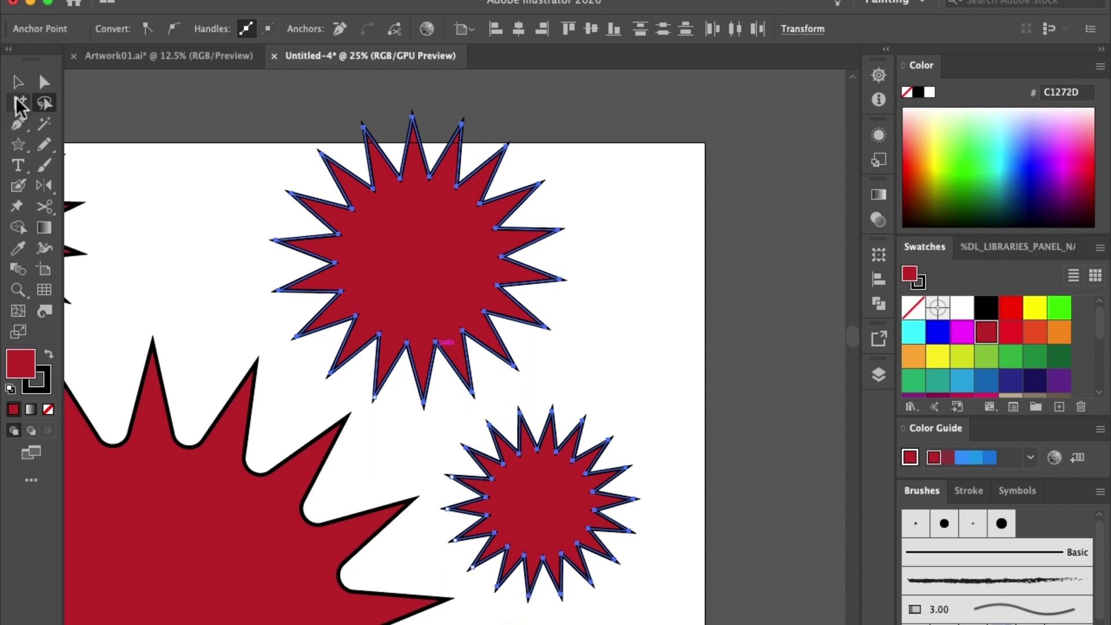
pyautogui.click(19, 83)
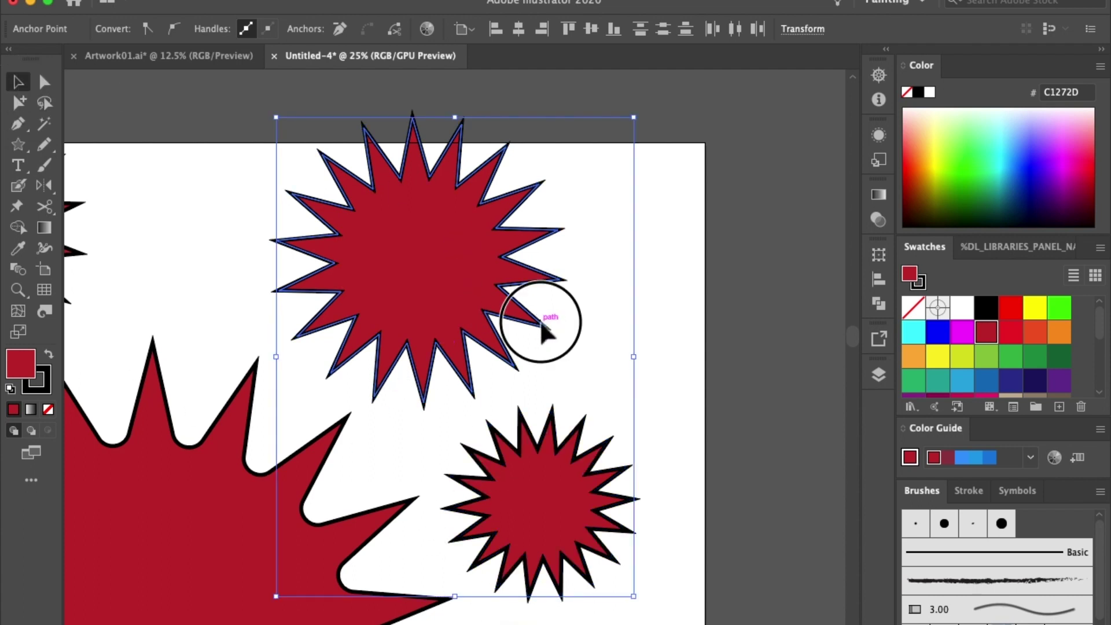
pyautogui.moveTo(540, 316); pyautogui.dragTo(663, 306)
pyautogui.moveTo(565, 316); pyautogui.dragTo(443, 329)
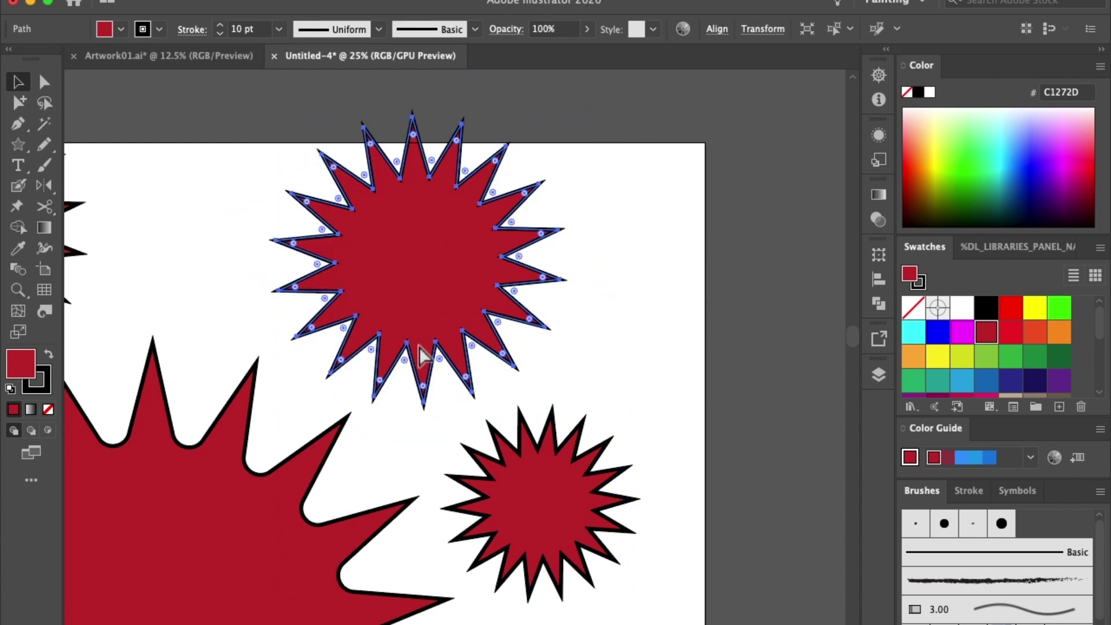
pyautogui.click(54, 104)
pyautogui.moveTo(238, 289); pyautogui.dragTo(339, 408)
pyautogui.moveTo(244, 287)
pyautogui.mouseDown()
pyautogui.moveTo(454, 513)
pyautogui.moveTo(453, 575)
pyautogui.moveTo(717, 595)
pyautogui.moveTo(586, 129)
pyautogui.moveTo(210, 293)
pyautogui.mouseUp()
pyautogui.moveTo(224, 253)
pyautogui.mouseDown()
pyautogui.moveTo(292, 372)
pyautogui.moveTo(517, 539)
pyautogui.moveTo(701, 258)
pyautogui.moveTo(248, 107)
pyautogui.moveTo(198, 322)
pyautogui.mouseUp()
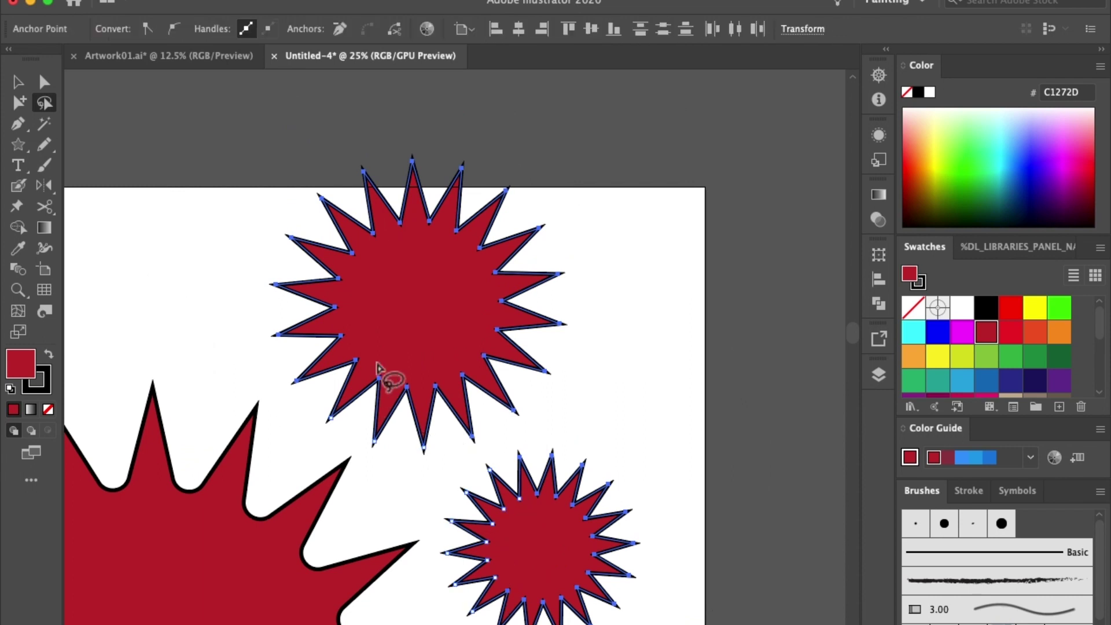
pyautogui.click(18, 81)
pyautogui.moveTo(607, 538)
pyautogui.mouseDown()
pyautogui.moveTo(639, 523)
pyautogui.moveTo(740, 425)
pyautogui.mouseUp()
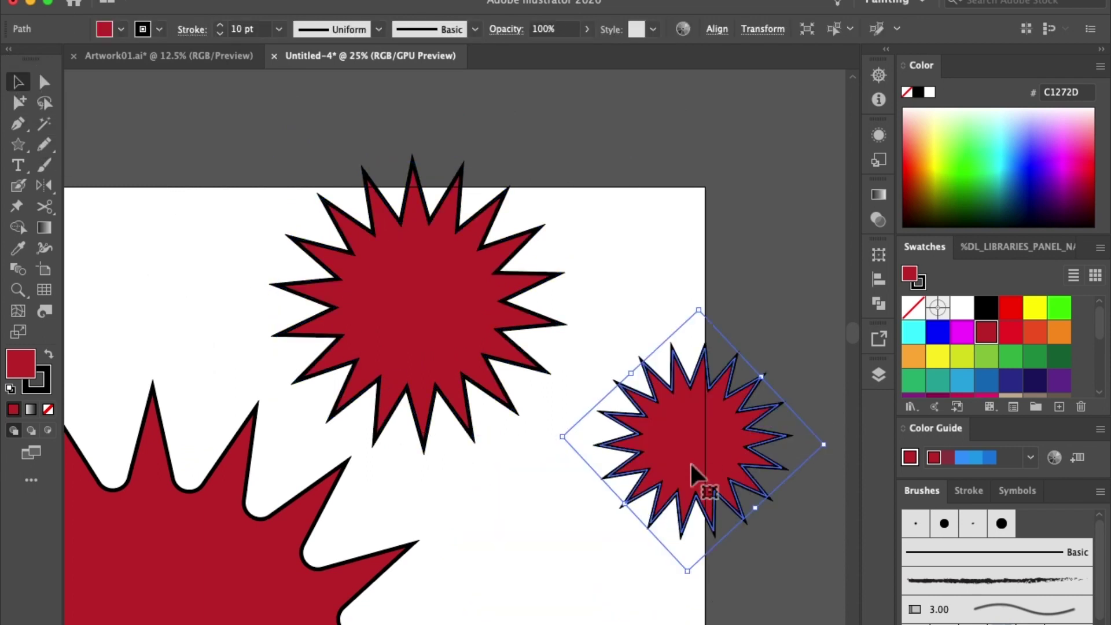
pyautogui.scroll(-2, 599, 294)
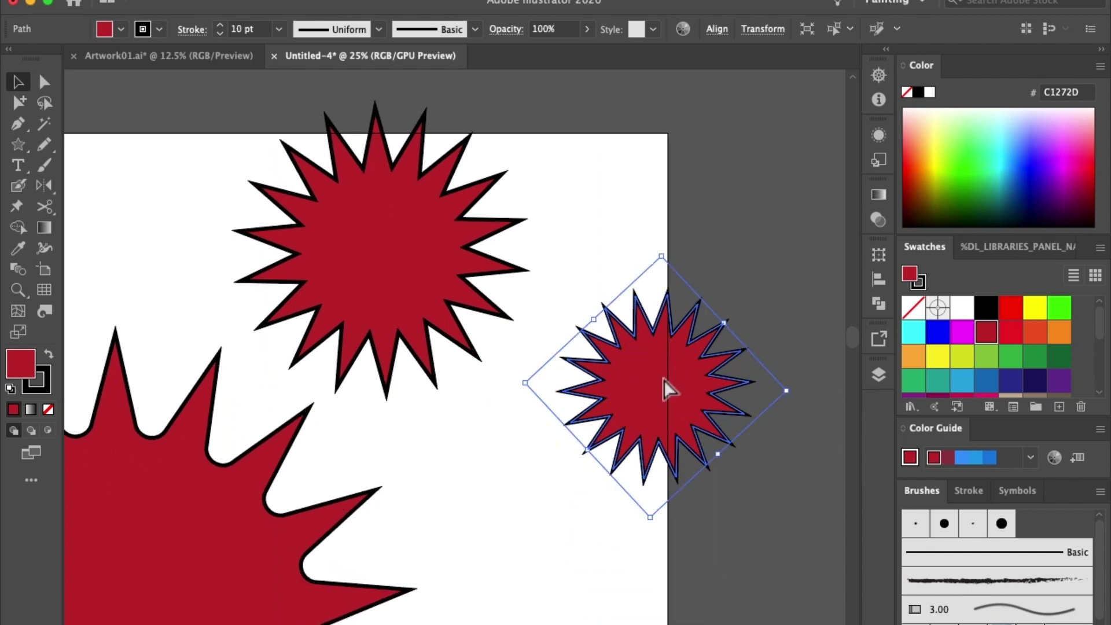
pyautogui.hotkey('ctrl', 'z')
pyautogui.hotkey('ctrl', 'z')
pyautogui.moveTo(401, 293); pyautogui.dragTo(315, 287)
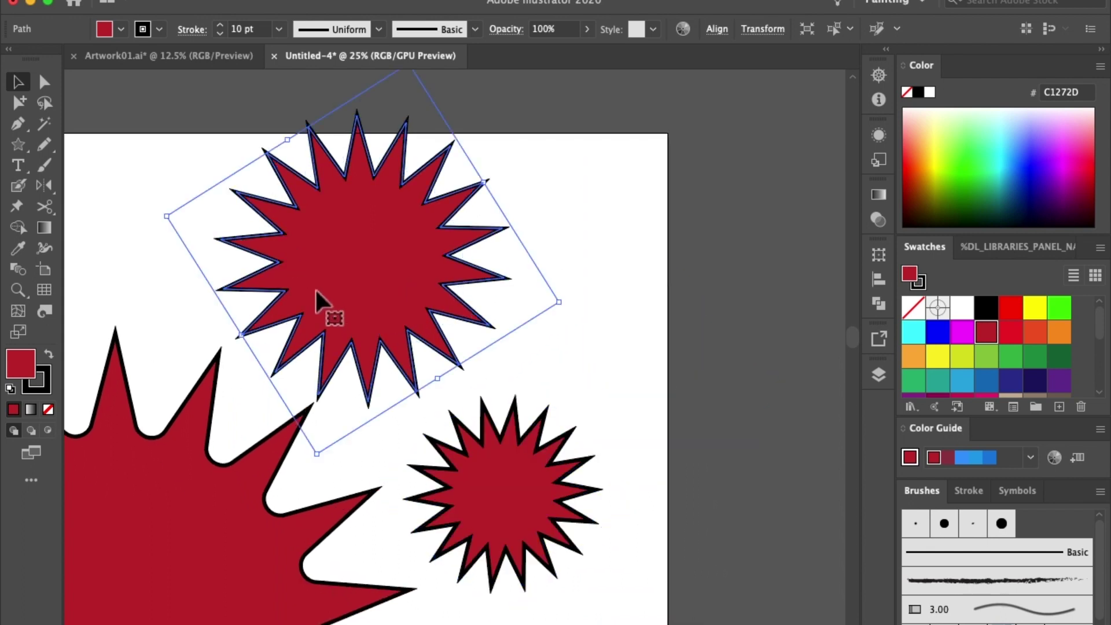
pyautogui.click(43, 103)
pyautogui.moveTo(204, 318); pyautogui.dragTo(546, 586)
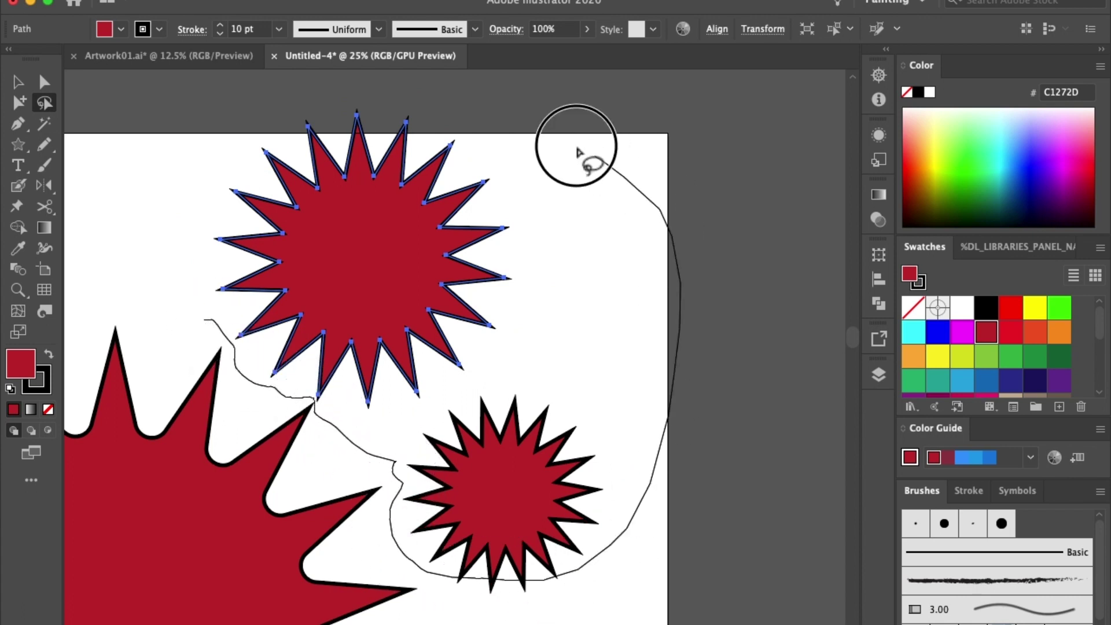
# Step: Lasso both small stars, drag them to the top-right corner past the edge, and zoom out
pyautogui.moveTo(547, 585); pyautogui.dragTo(193, 303)
pyautogui.scroll(-3, 559, 388)
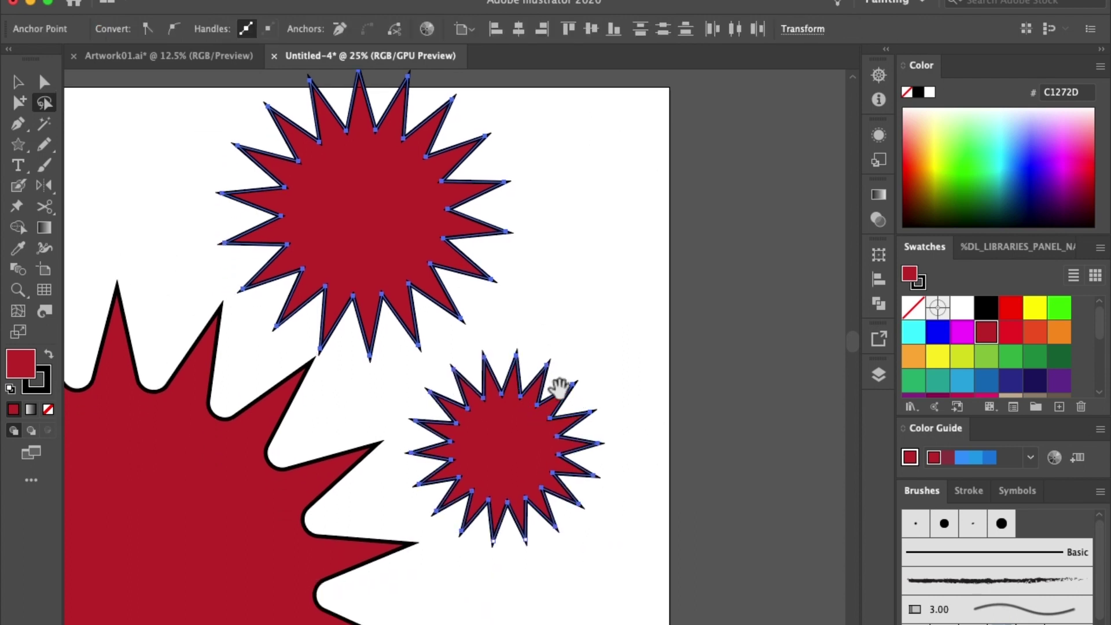
pyautogui.moveTo(510, 569); pyautogui.dragTo(547, 555)
pyautogui.press('v')
pyautogui.moveTo(344, 217); pyautogui.dragTo(530, 195)
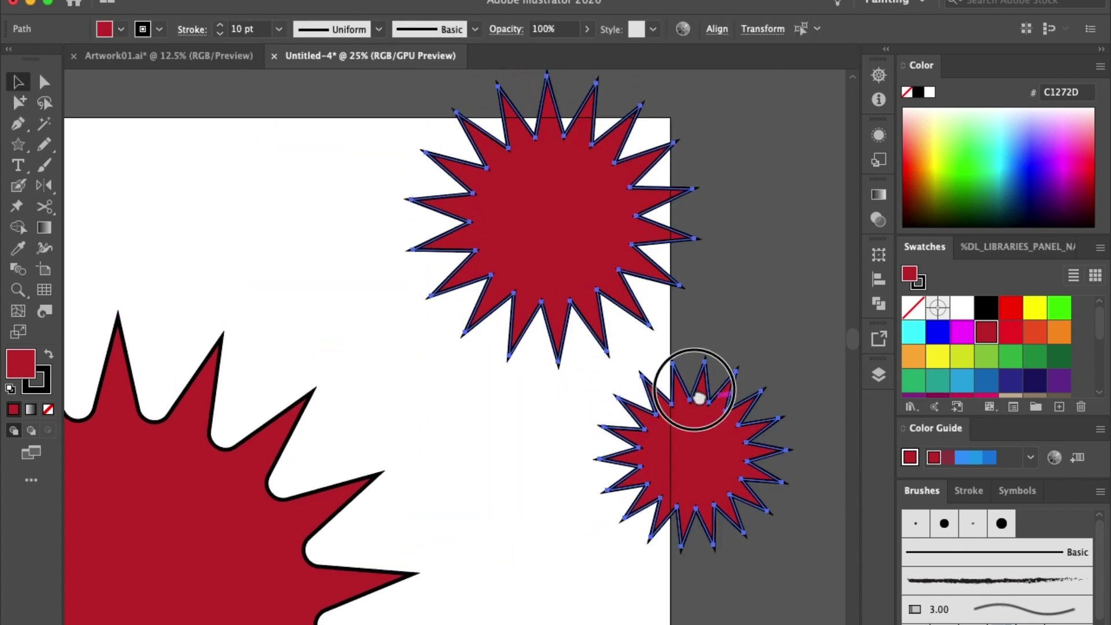
pyautogui.hotkey('ctrl', '-')
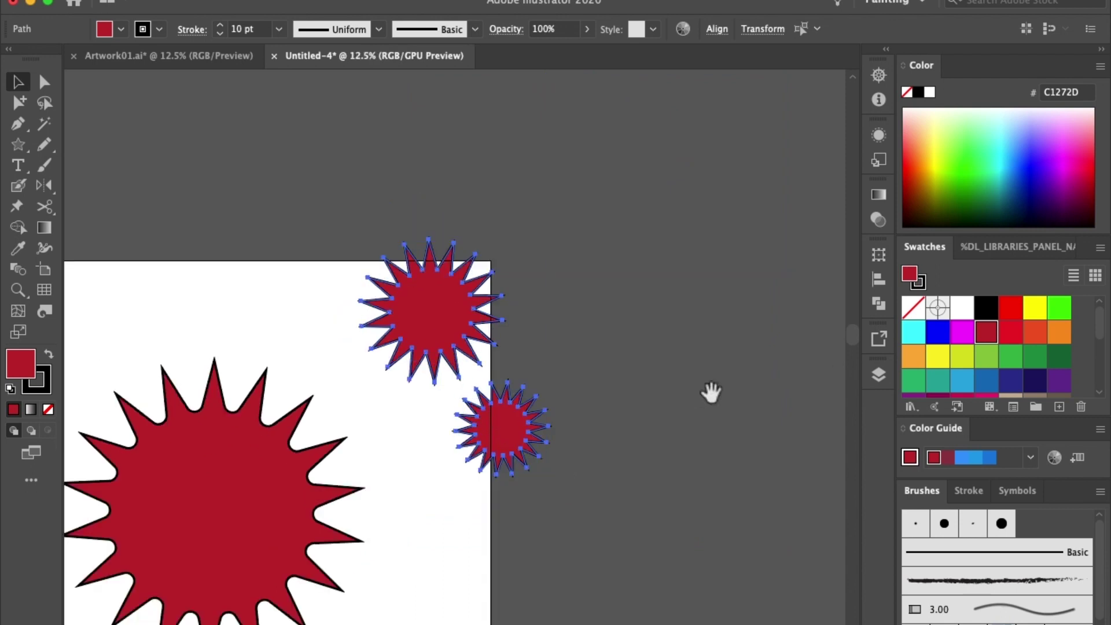
pyautogui.moveTo(599, 495); pyautogui.dragTo(741, 410)
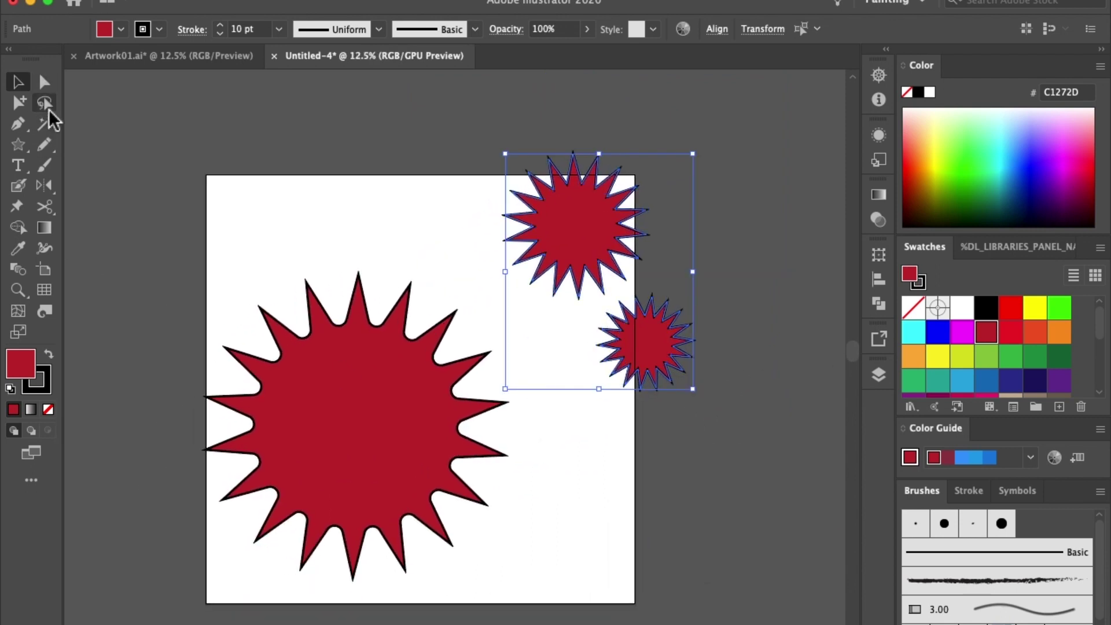